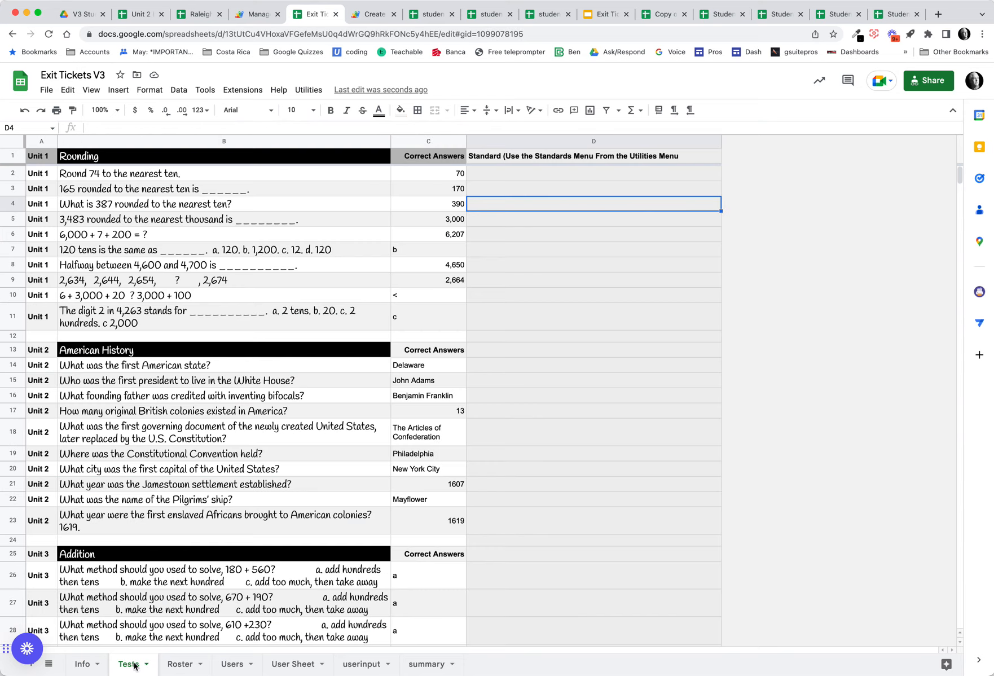
- Assign the Math standard 3-MP-1 from the Standards Bank to the first Unit 1 rounding question in cell D2
click(513, 175)
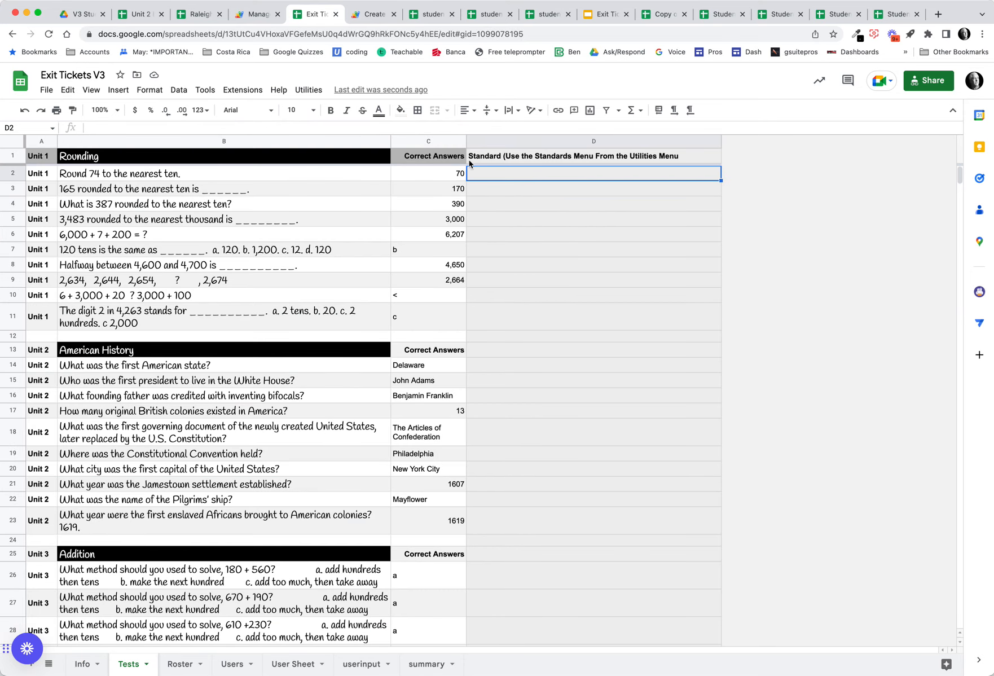
click(309, 90)
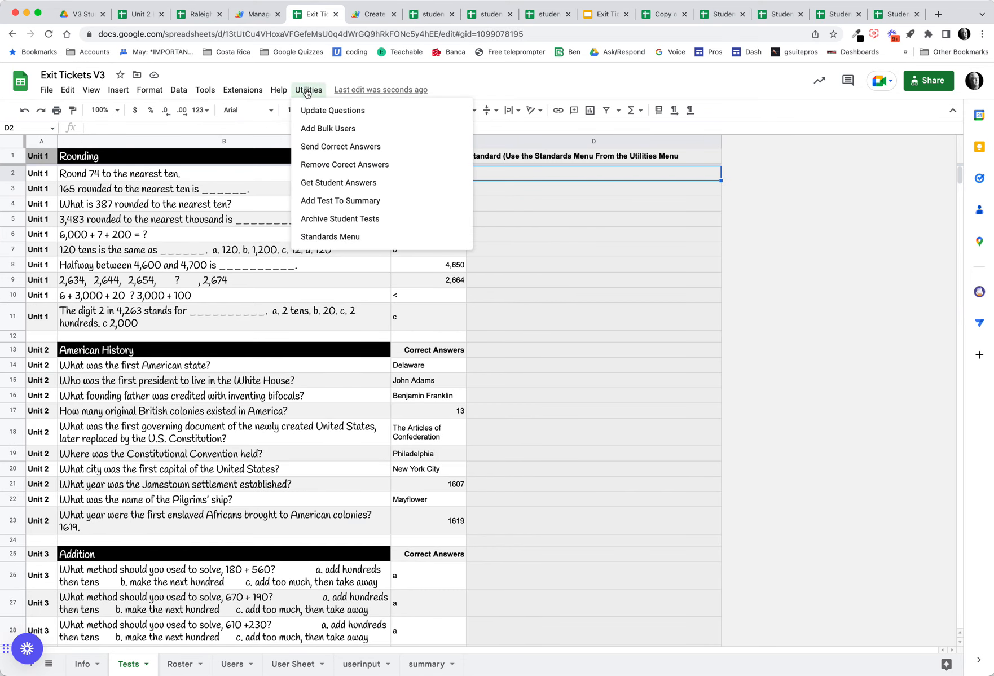
click(332, 237)
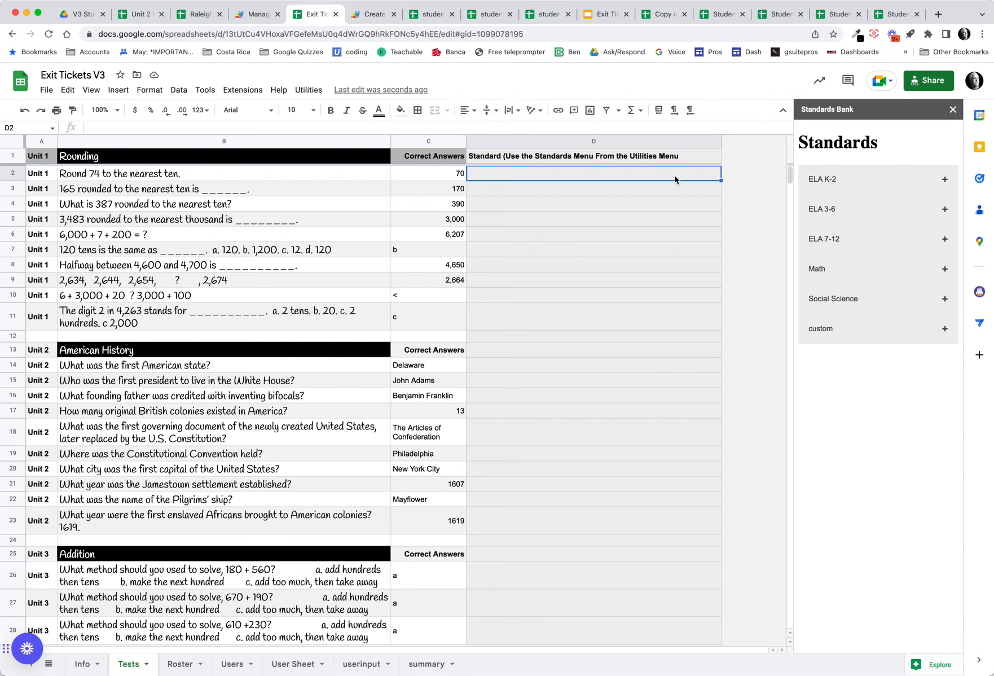
click(944, 271)
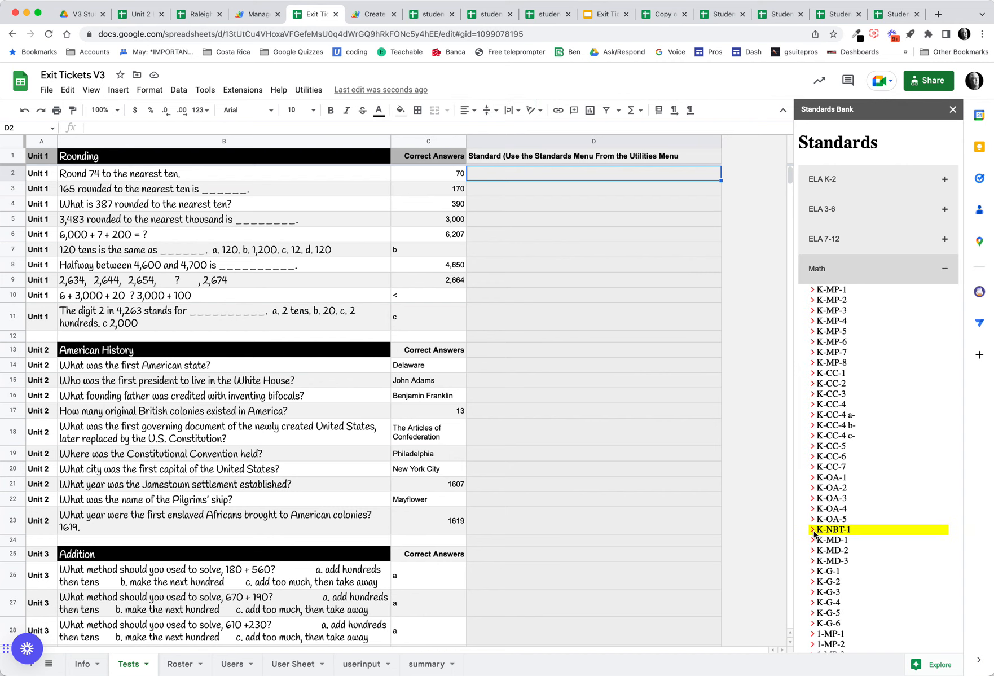
scroll(818, 530, down, 20)
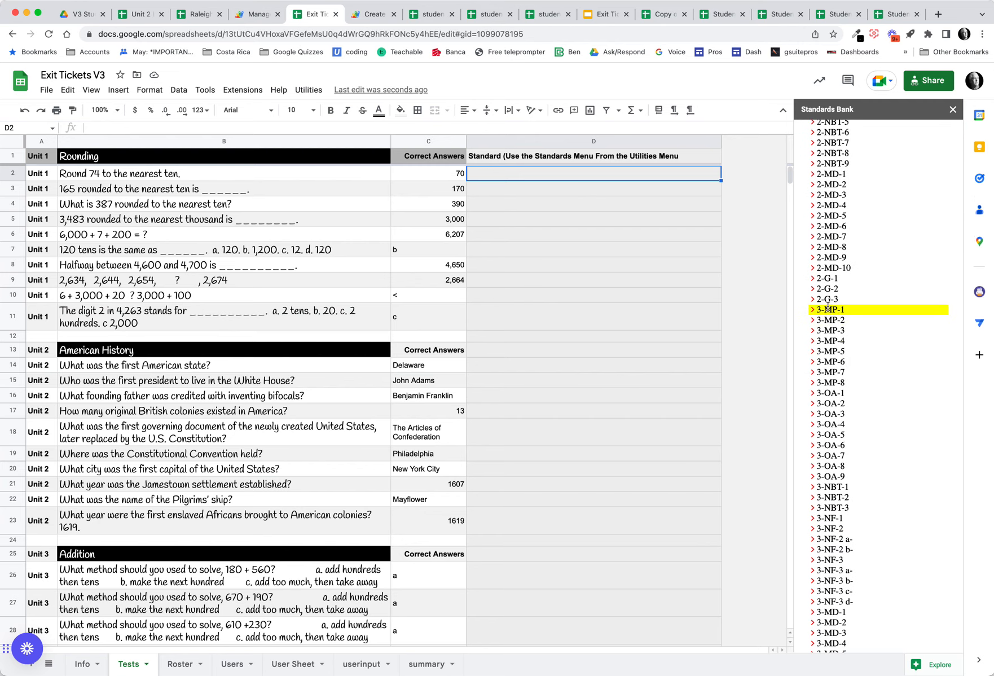
double_click(831, 310)
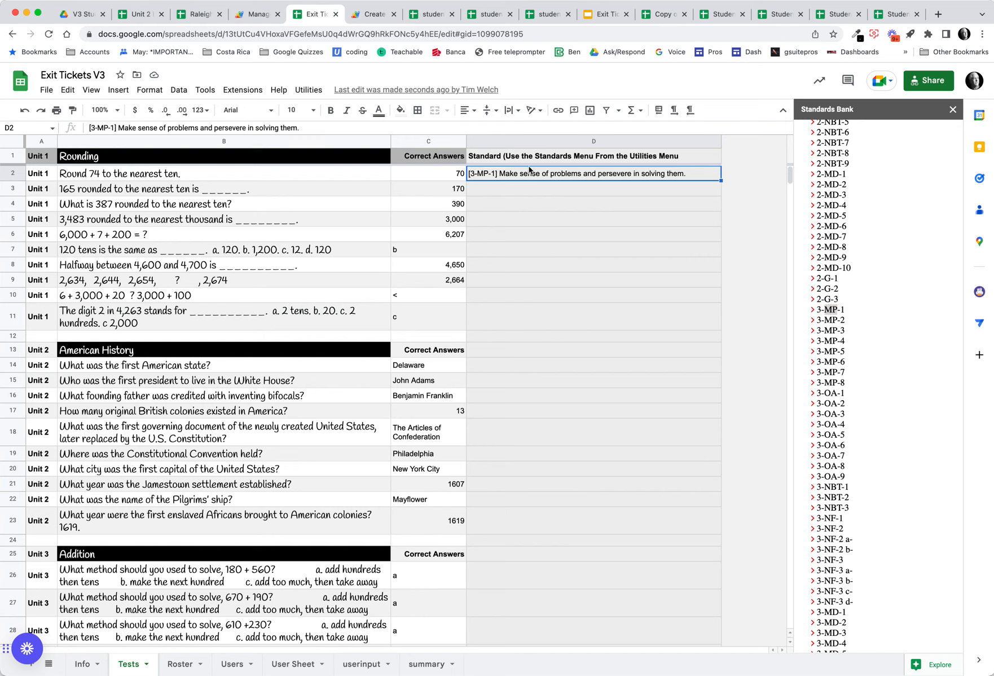
- Assign the standard 3-MP-2 to the second Unit 1 question in cell D3 and close the Standards Bank
click(542, 192)
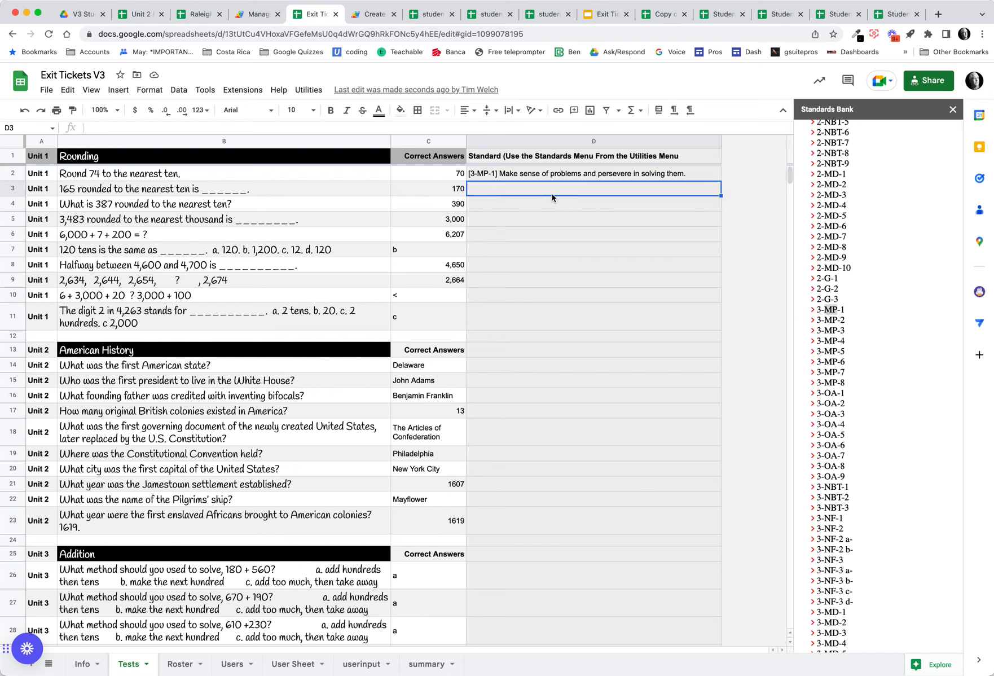
click(811, 316)
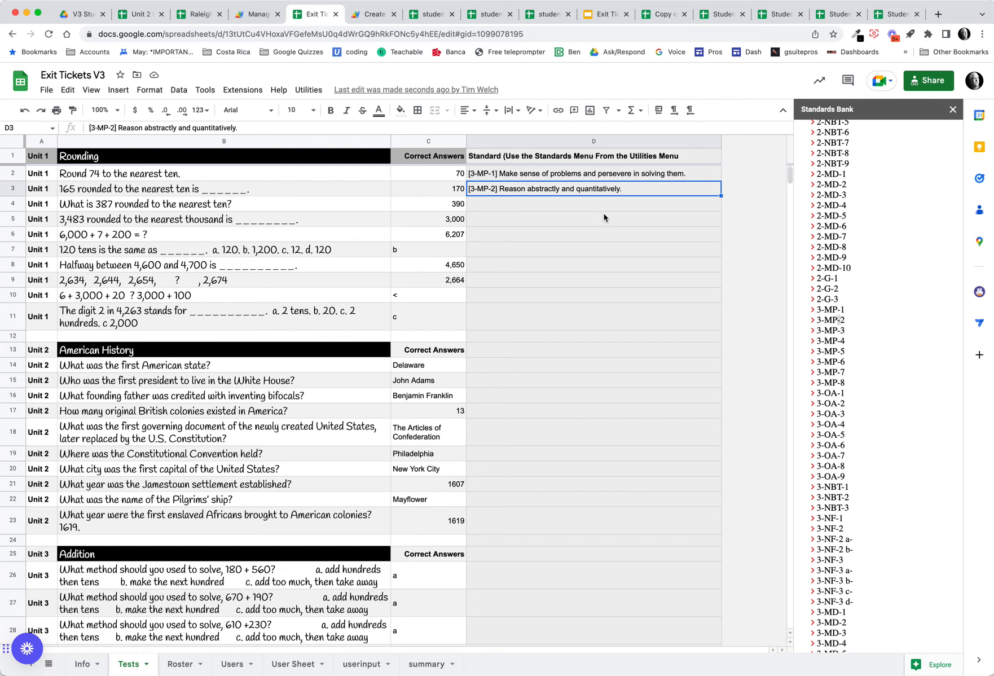
click(952, 110)
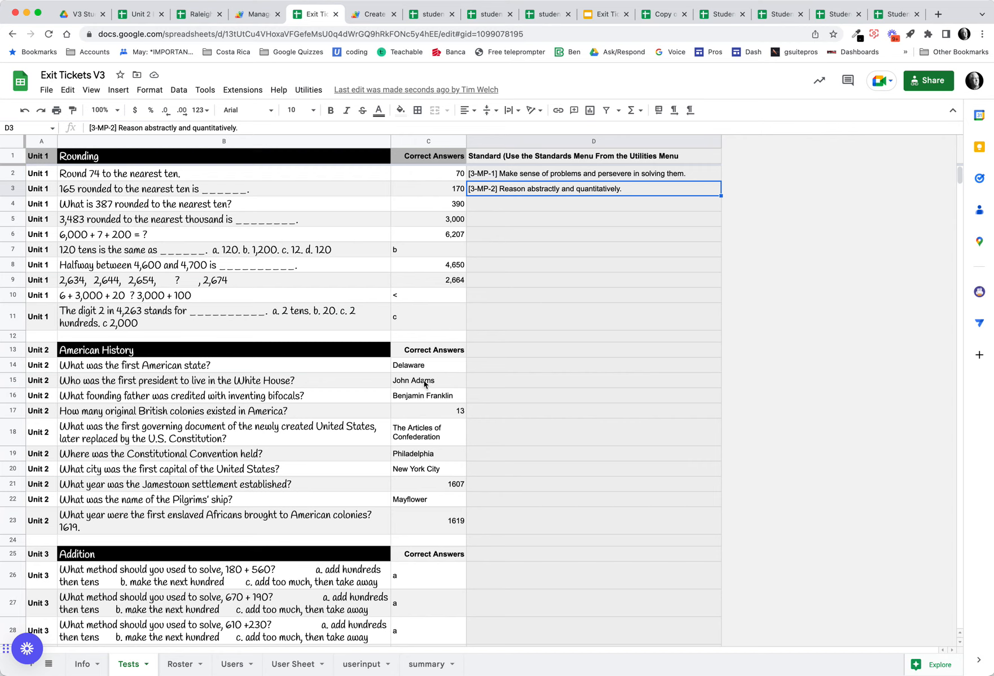
- Switch the Unit 1 correct-answers checkbox in B1 of the userinput sheet off and on again
click(358, 667)
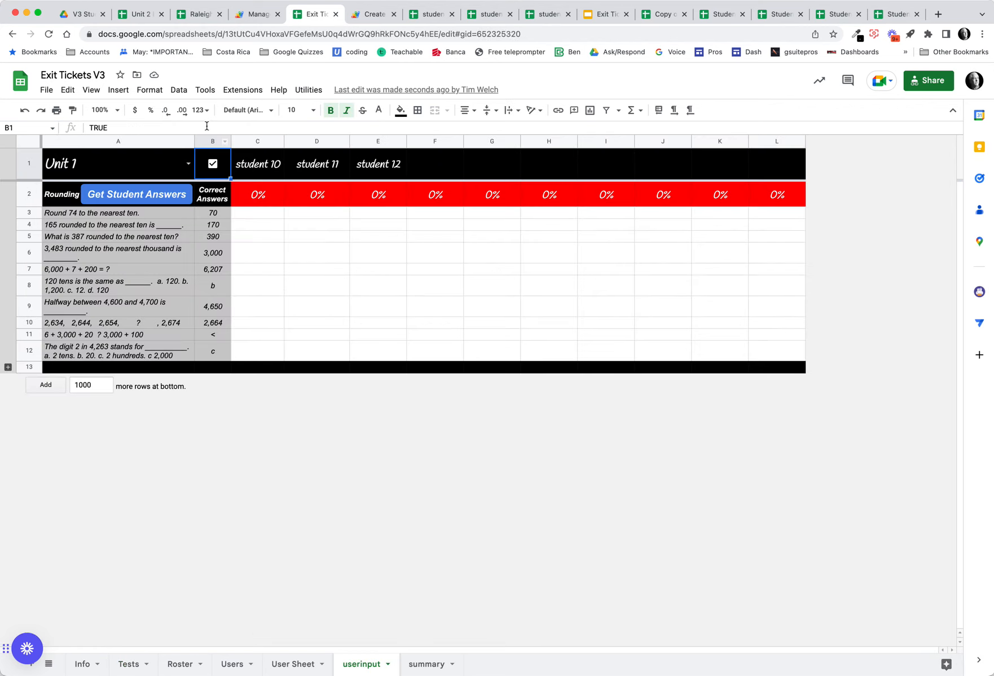
click(213, 169)
click(214, 171)
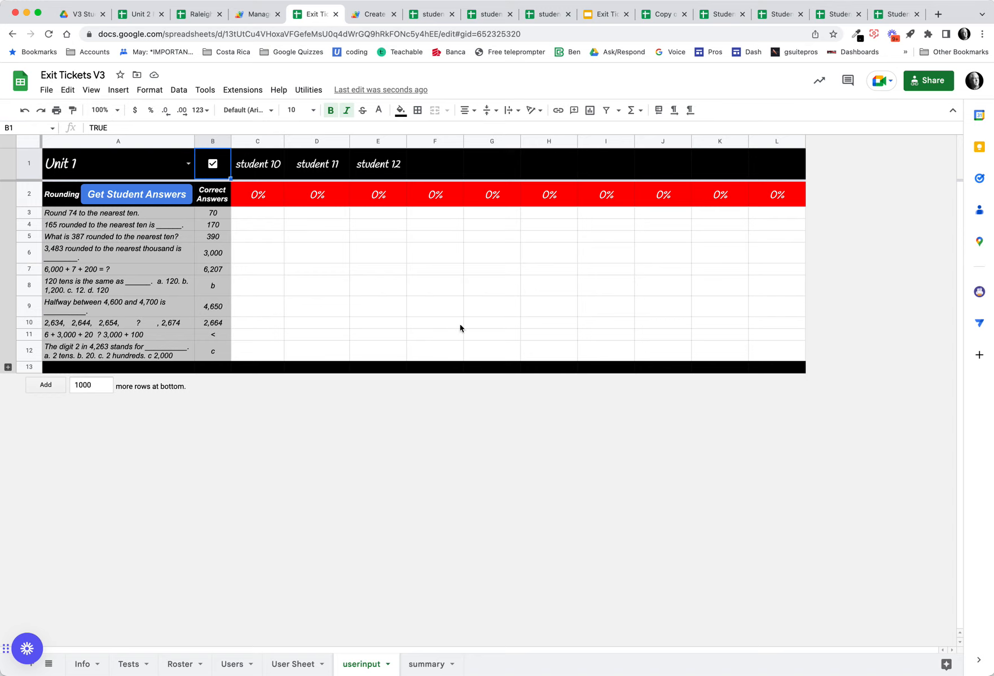
- Review the student list on the Users sheet and the Unit 1 answers in the student 12, 11 and 10 spreadsheets
click(233, 662)
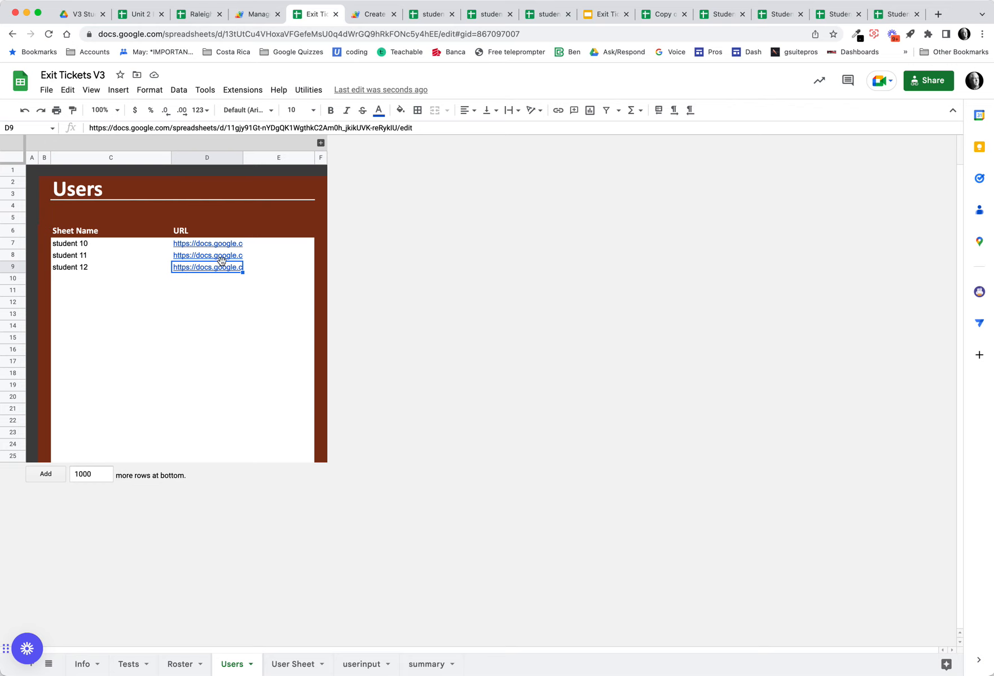
click(364, 664)
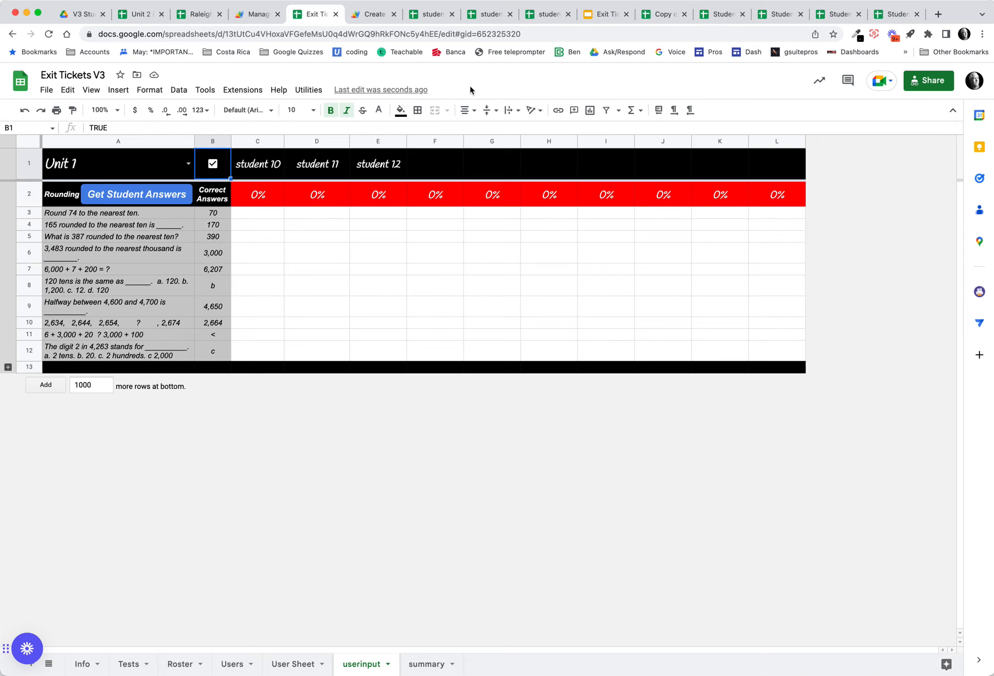
click(429, 15)
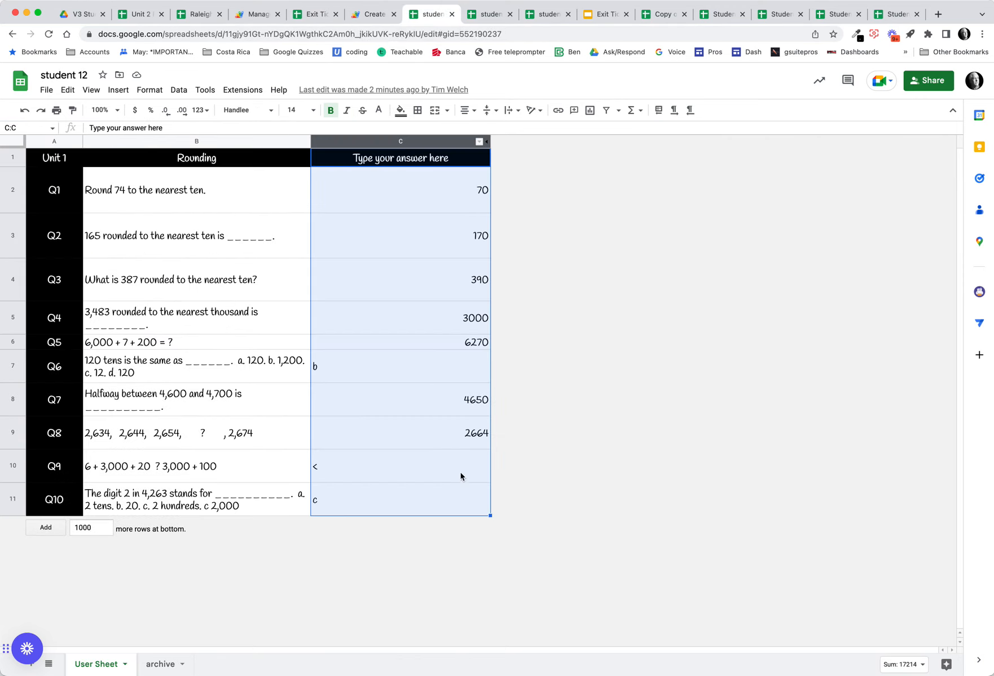
click(494, 14)
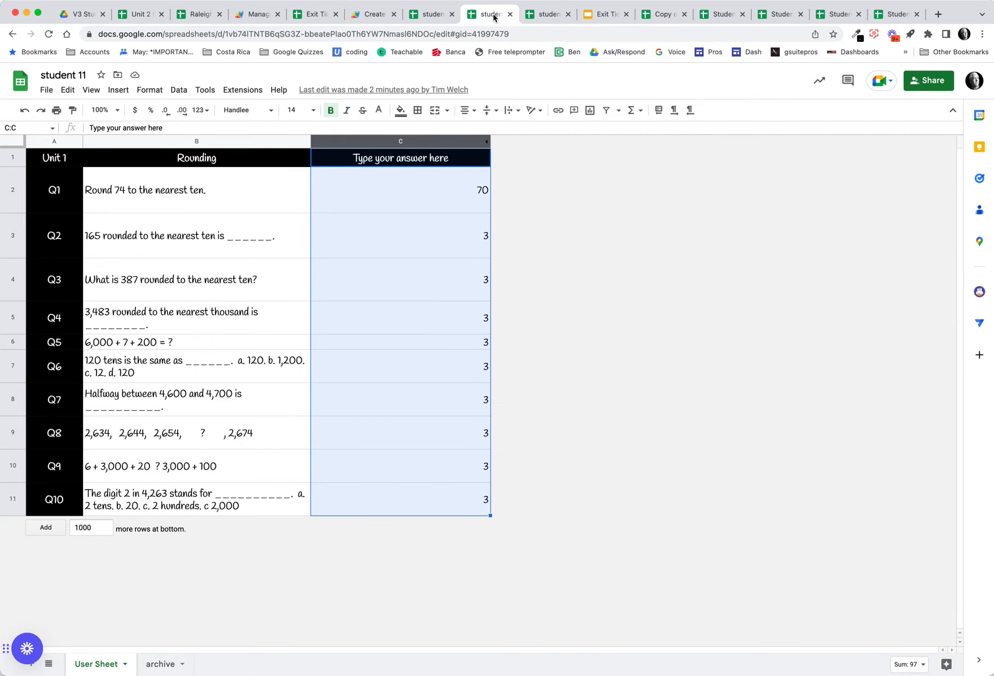
click(549, 16)
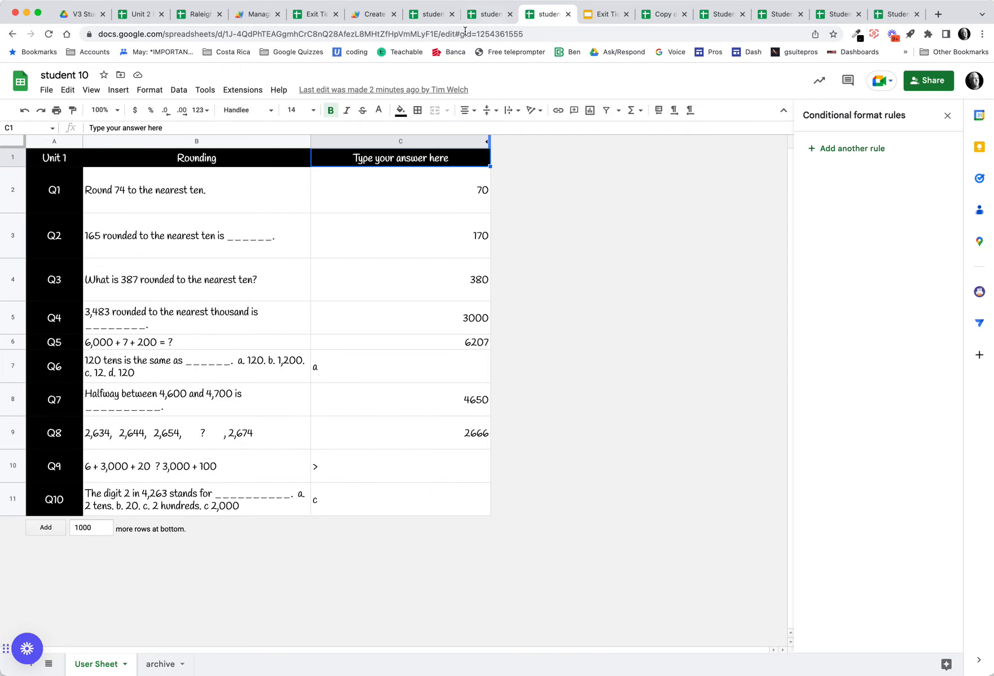
- Send the Unit 1 correct answers from Exit Tickets V3 and check the student 12, 11 and 10 spreadsheets
click(331, 18)
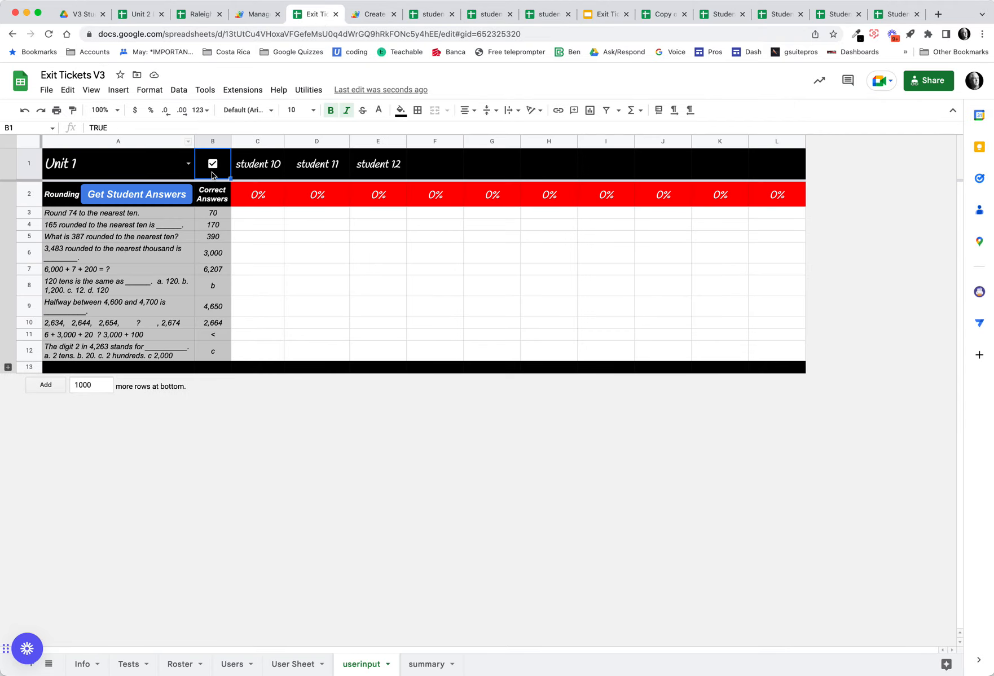
click(308, 89)
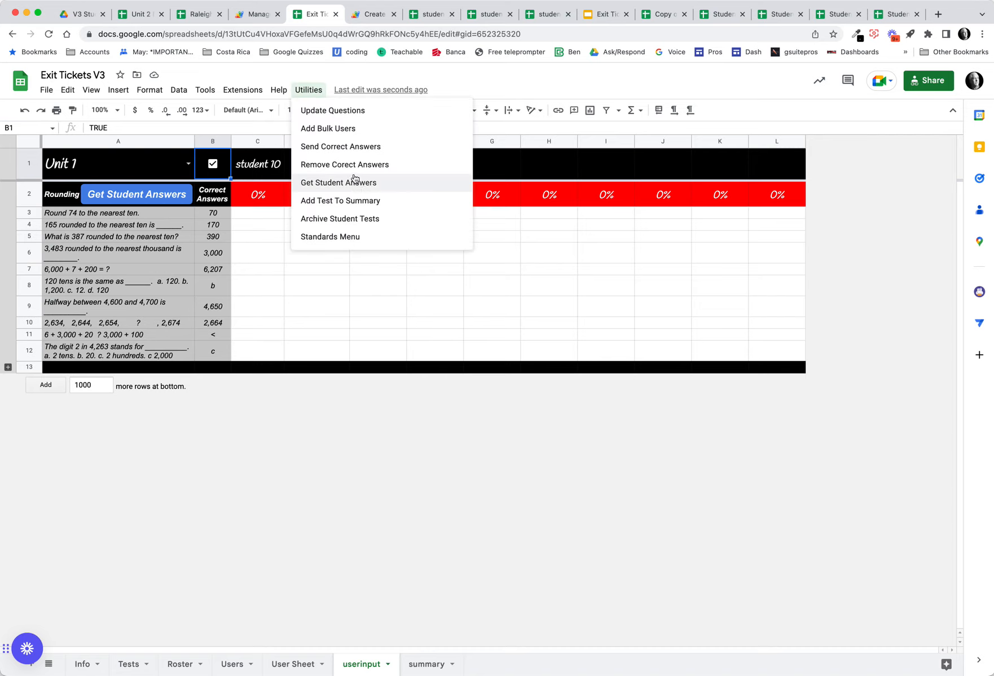
click(352, 147)
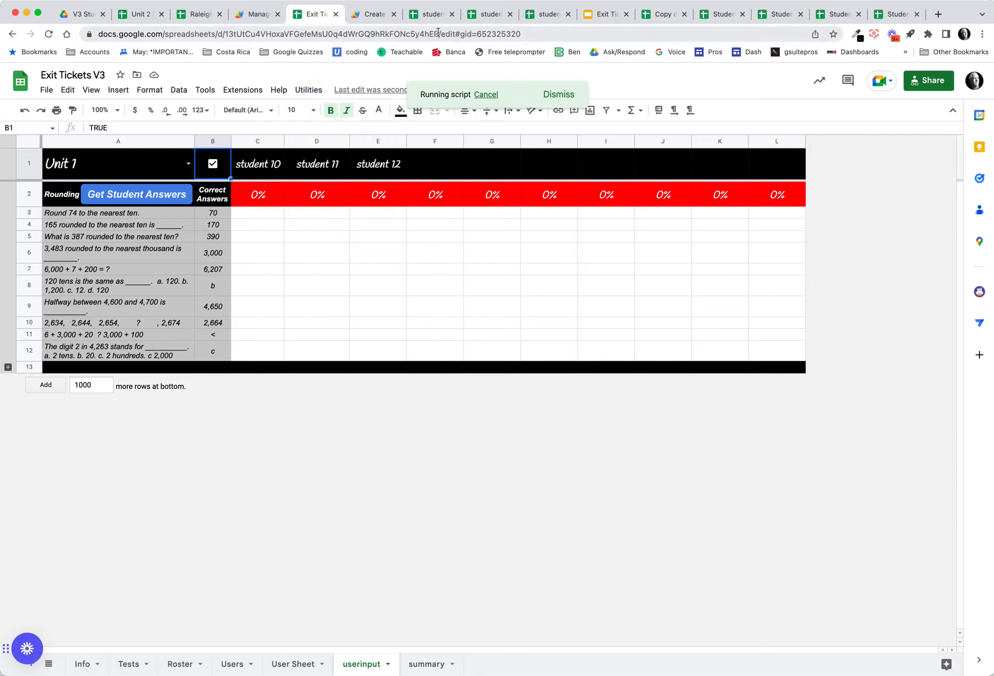
click(431, 14)
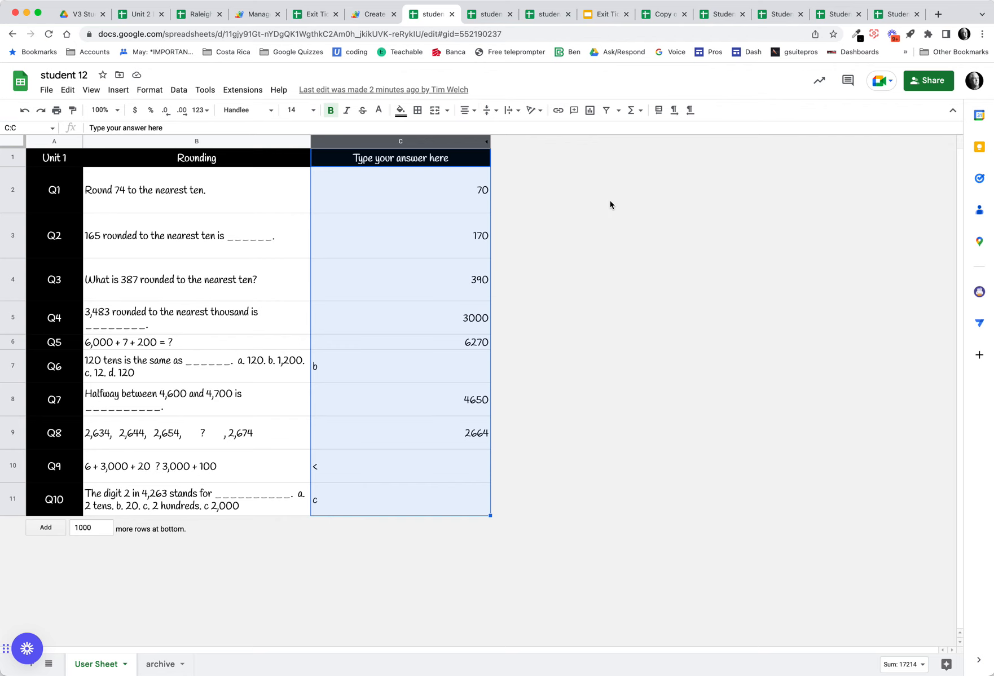
click(483, 18)
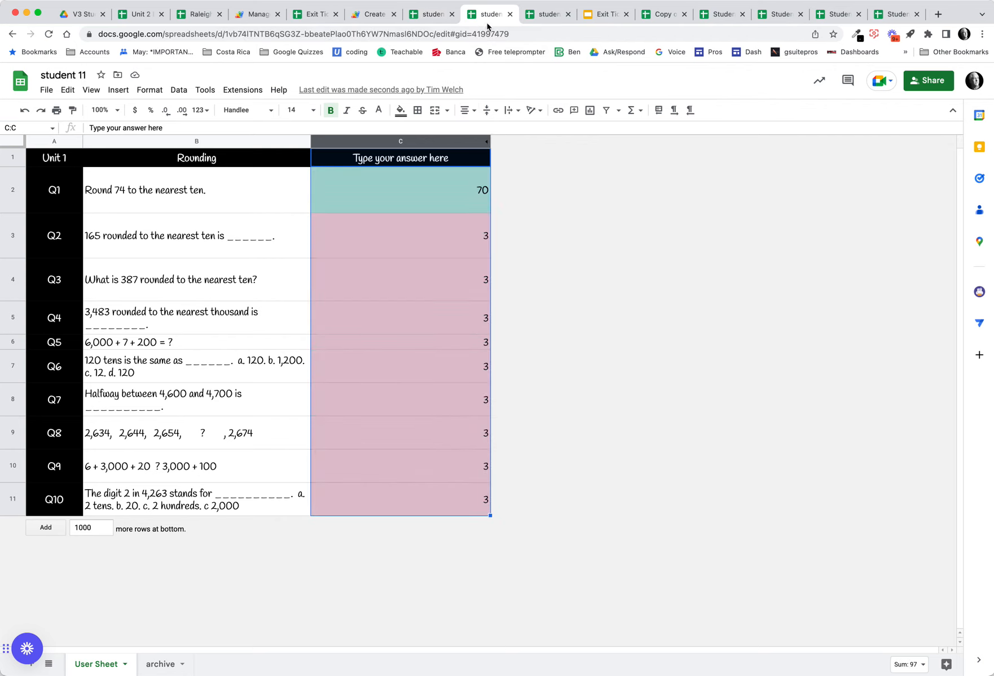
click(545, 20)
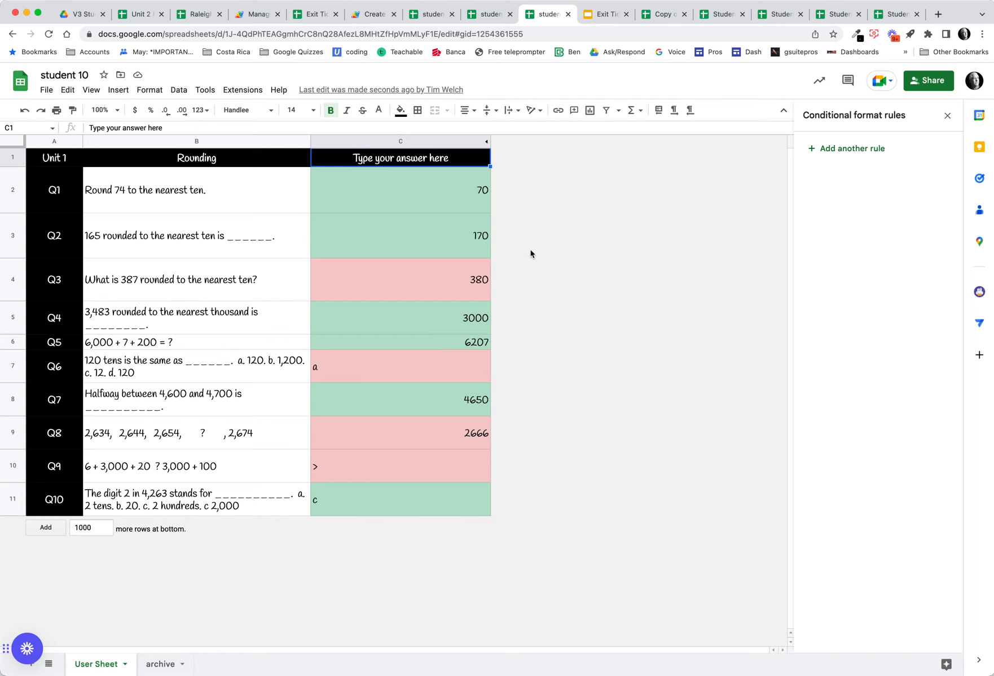
- Unhide the correct-answer column D in the student 10 spreadsheet, hide it, and show it again
click(487, 143)
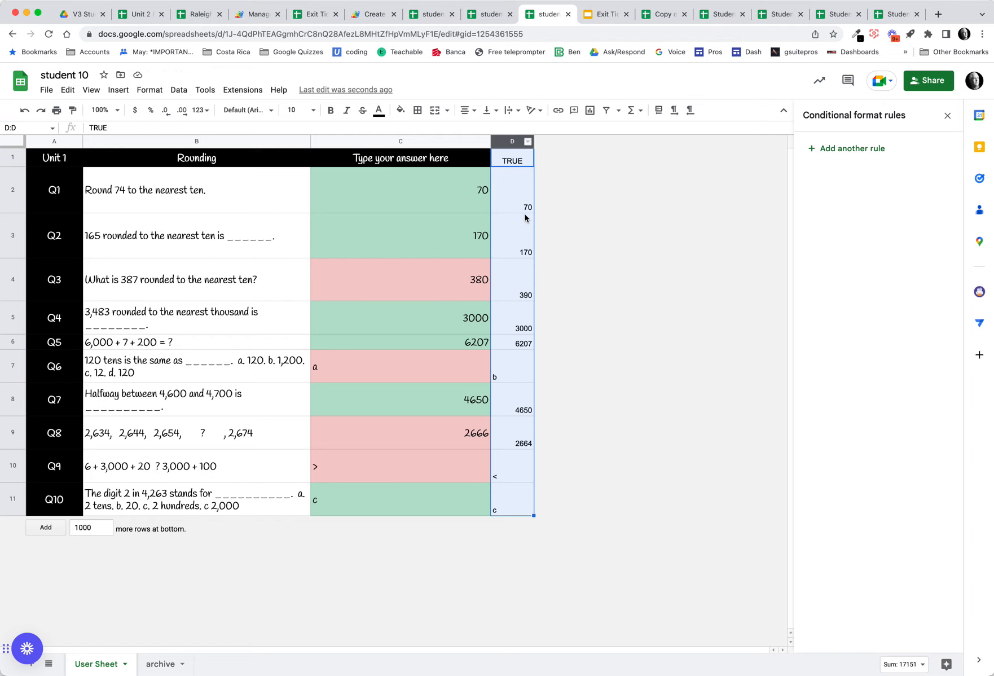
click(528, 142)
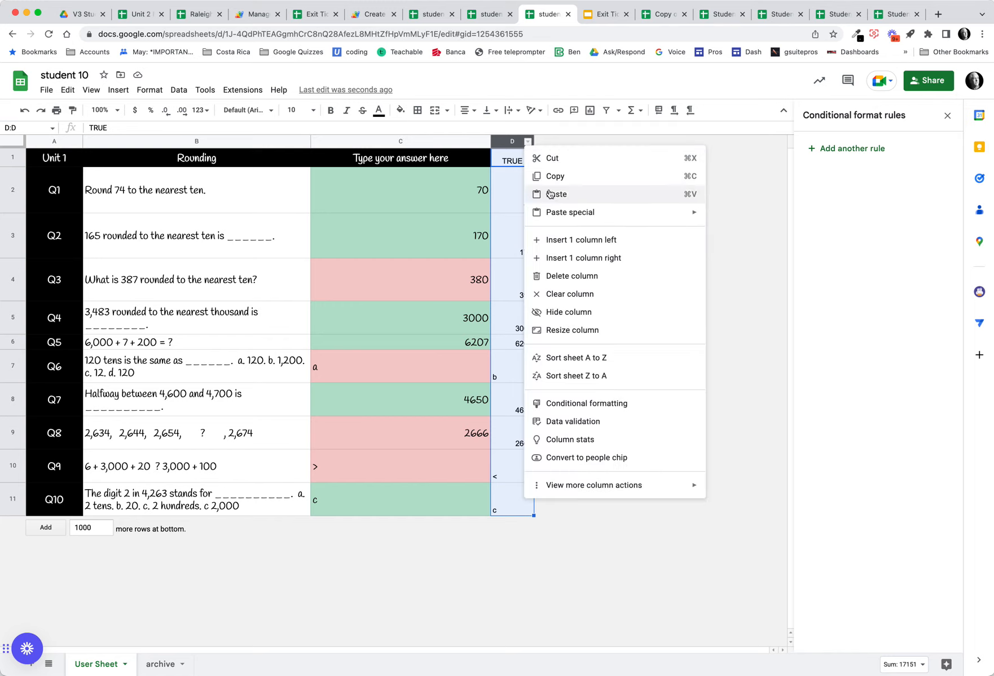
click(581, 312)
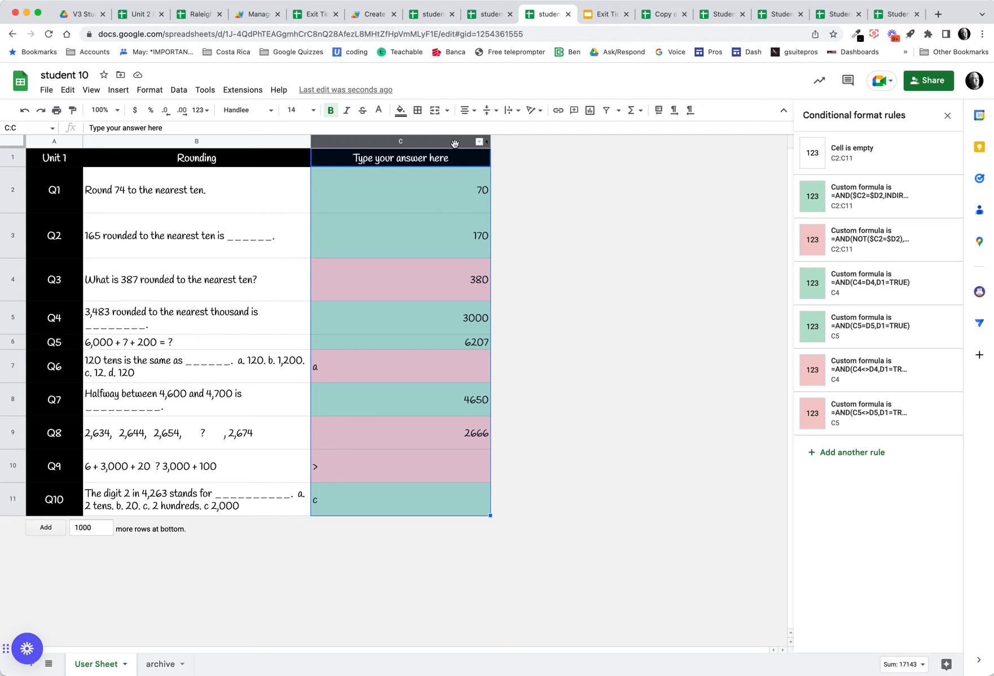
click(480, 142)
click(531, 331)
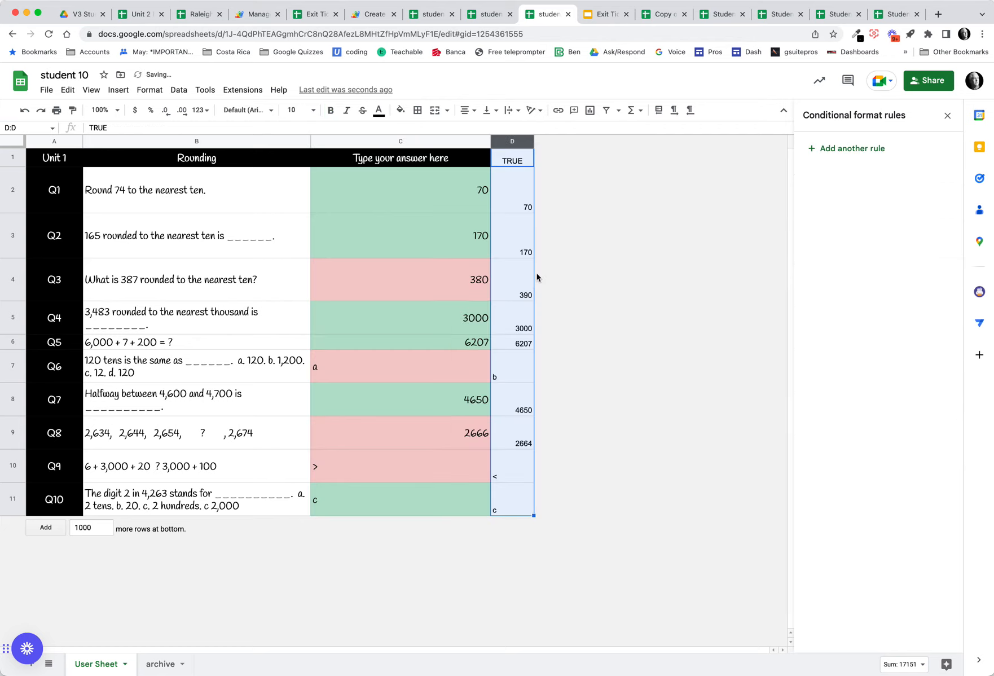
- Remove the correct answers from the student spreadsheets using Exit Tickets V3, and check the student 12, 11 and 10 files
click(330, 19)
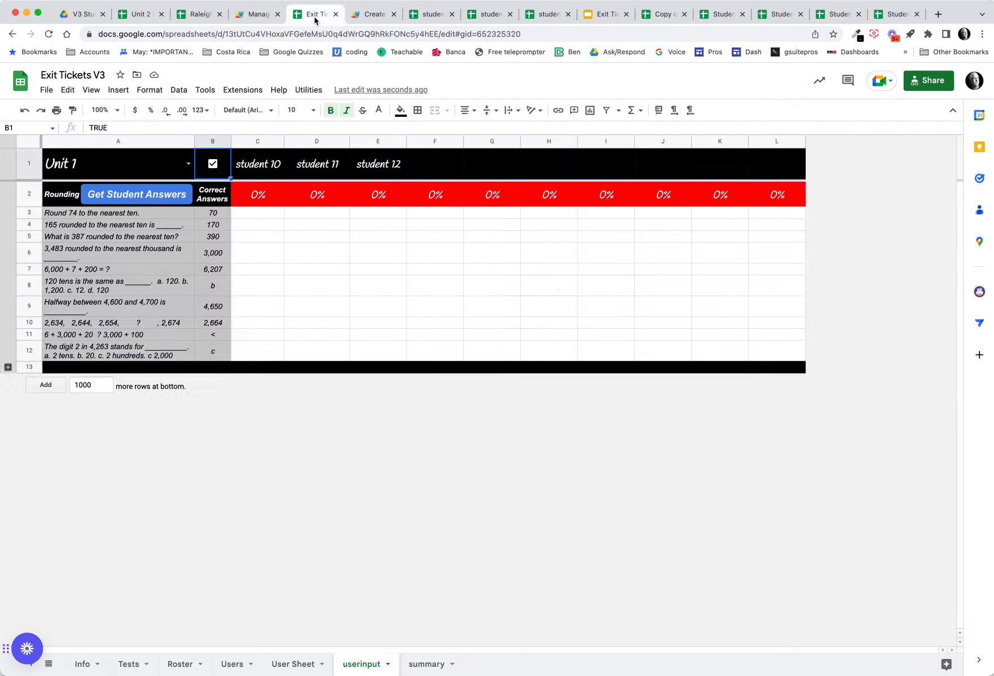
click(309, 94)
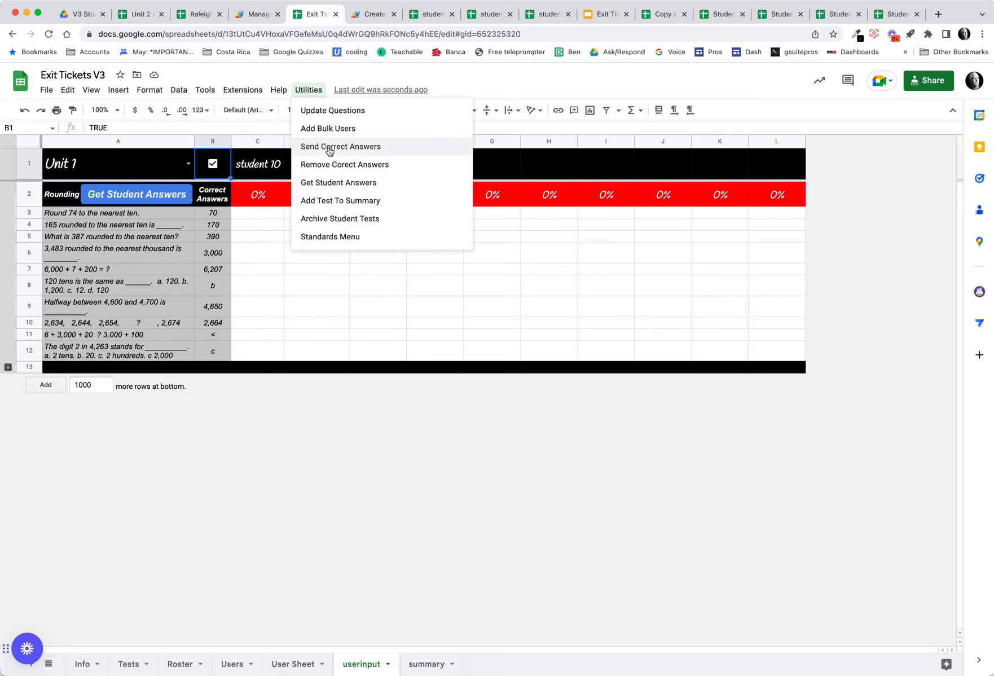
click(342, 165)
click(433, 14)
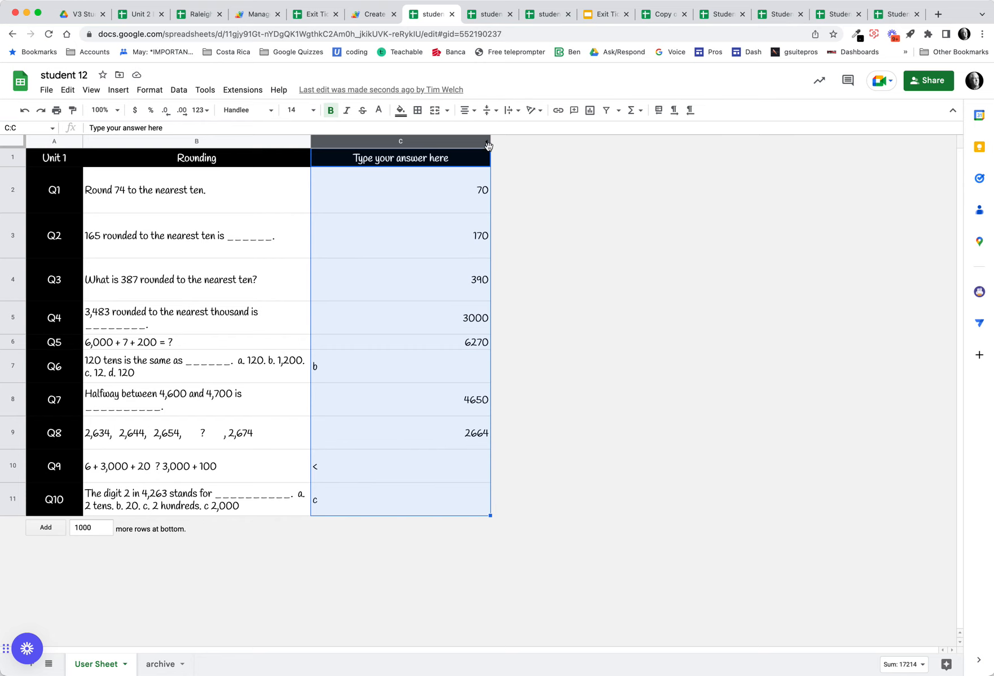
click(500, 21)
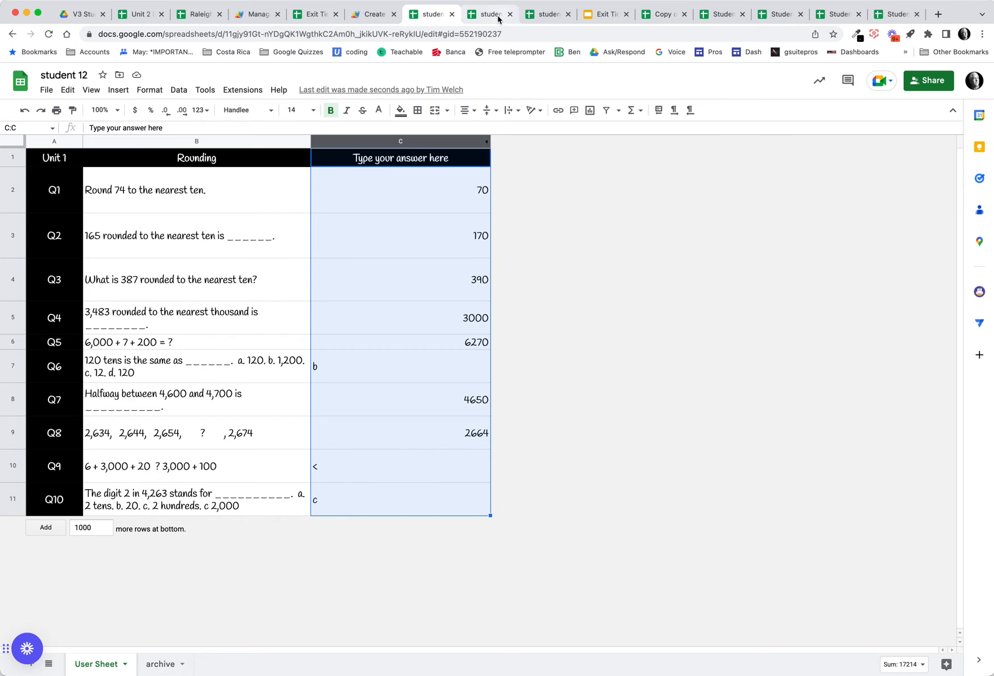
click(544, 20)
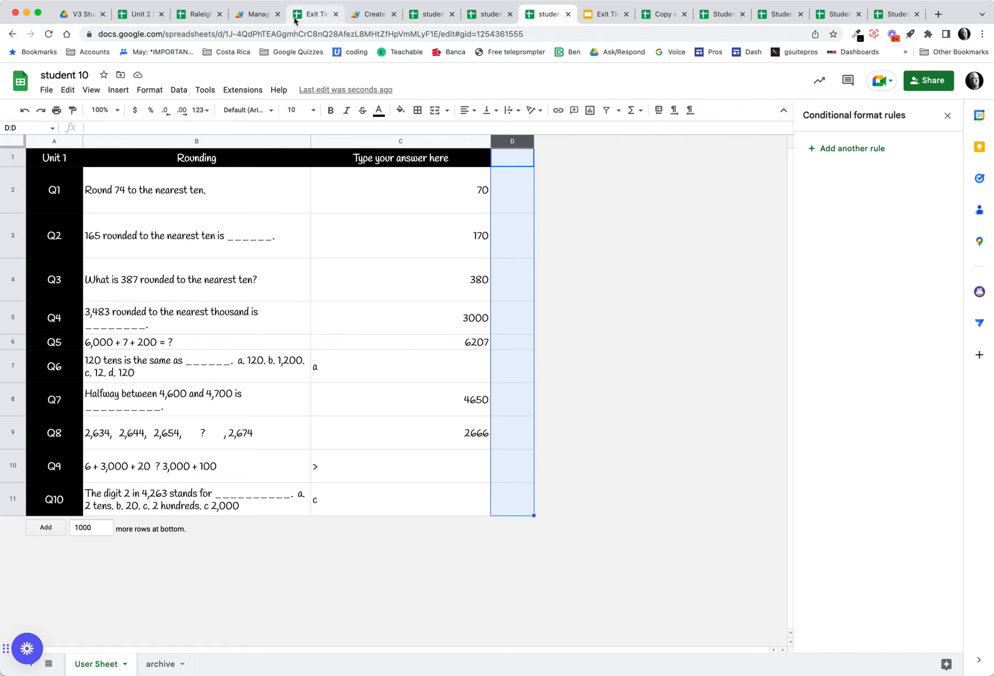
- Send the correct answers to the students again from Exit Tickets V3 and check column D in student 10
click(311, 17)
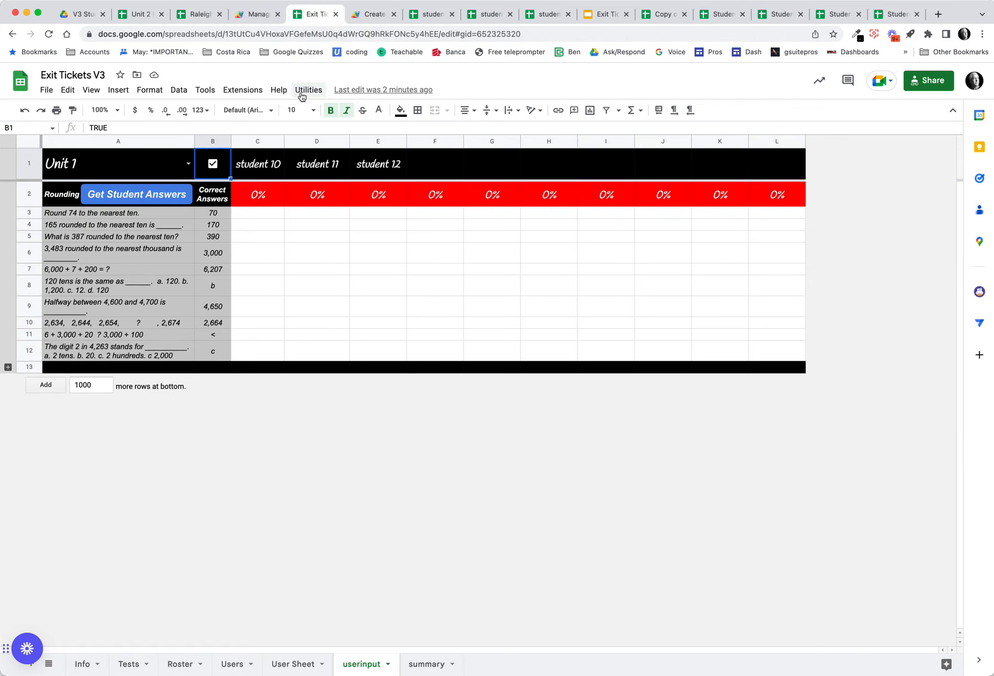
click(302, 91)
click(360, 148)
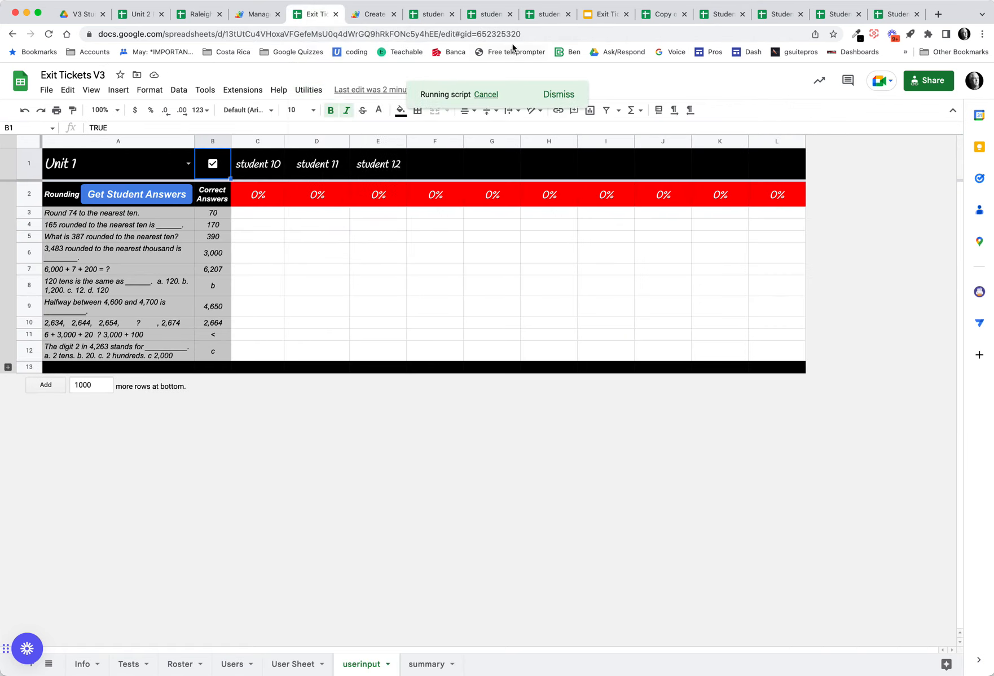
click(546, 15)
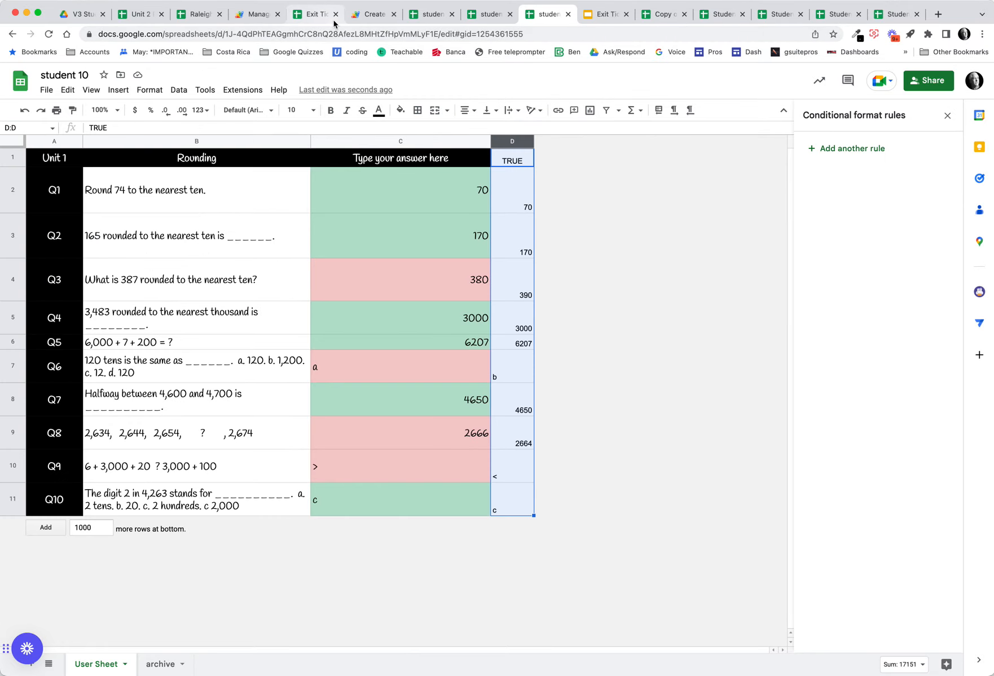
- Remove the correct answers from the student spreadsheets using Exit Tickets V3, and check column D in student 10
click(314, 14)
click(313, 90)
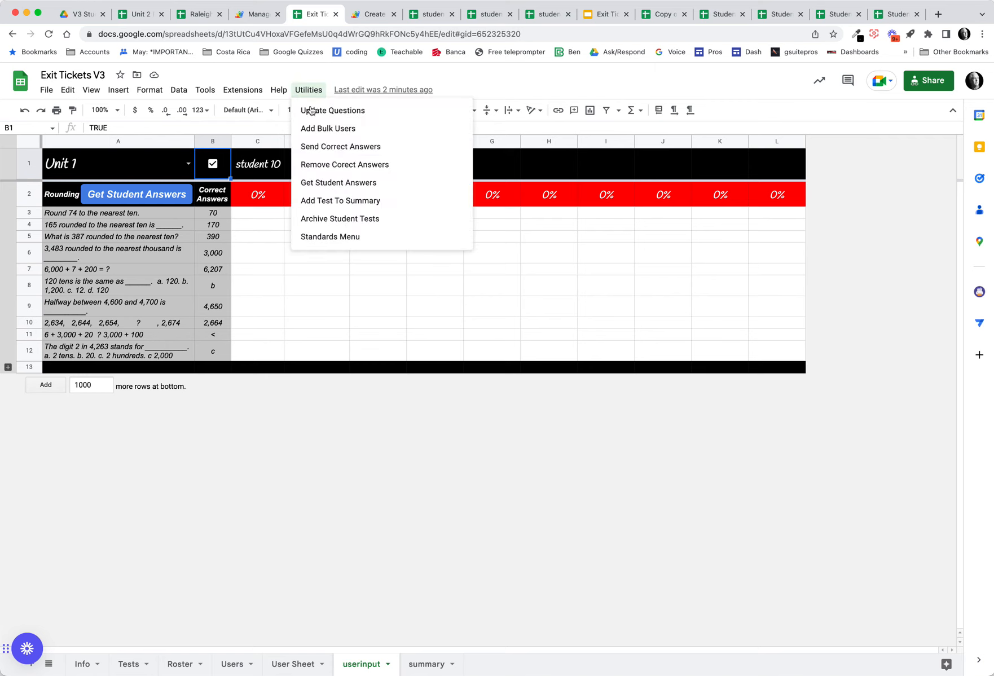
click(347, 163)
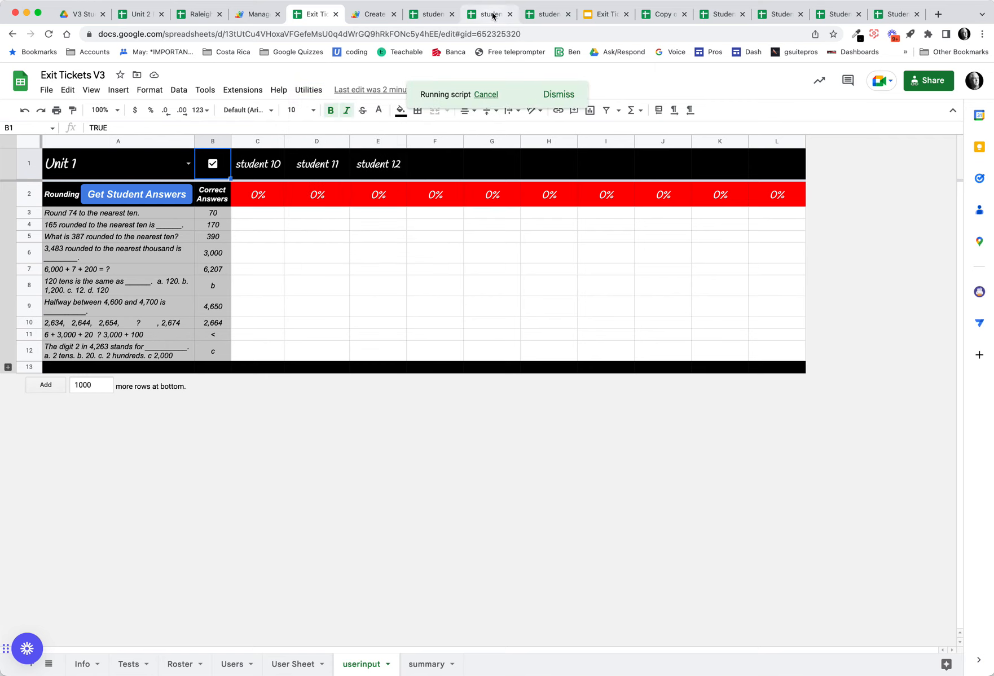
click(544, 14)
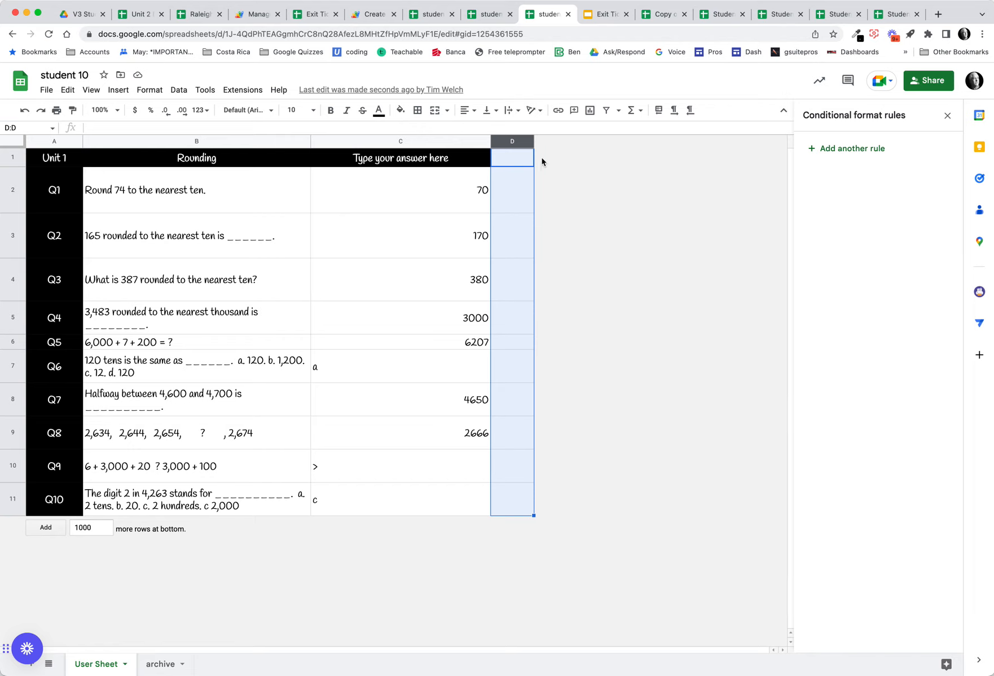
- Send the correct answers to the students again from Exit Tickets V3, and hide column D in student 10's User Sheet
click(313, 15)
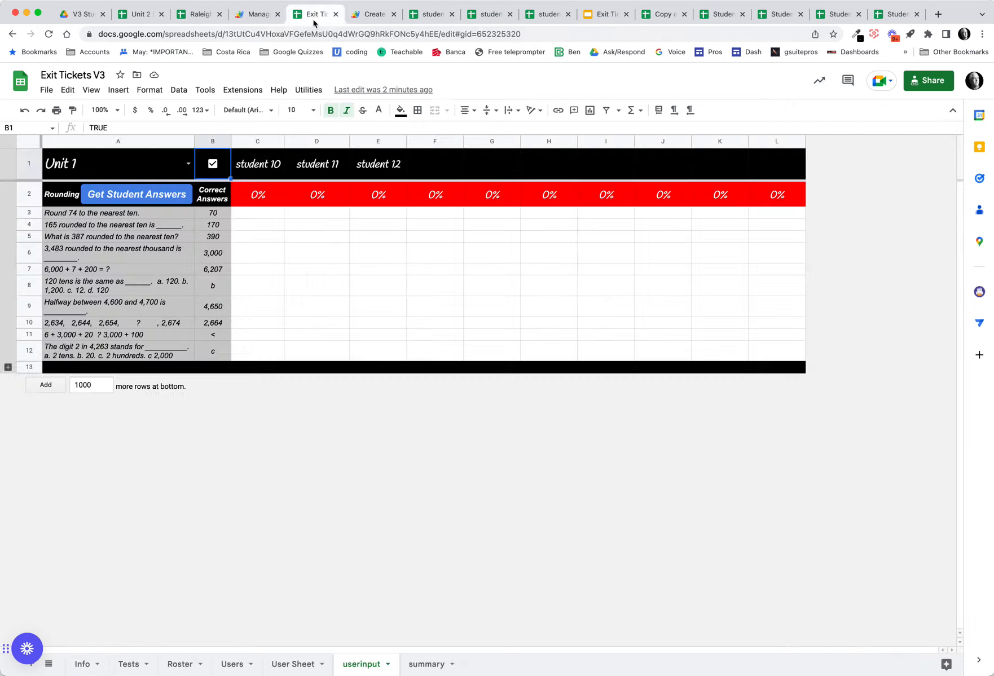
click(309, 90)
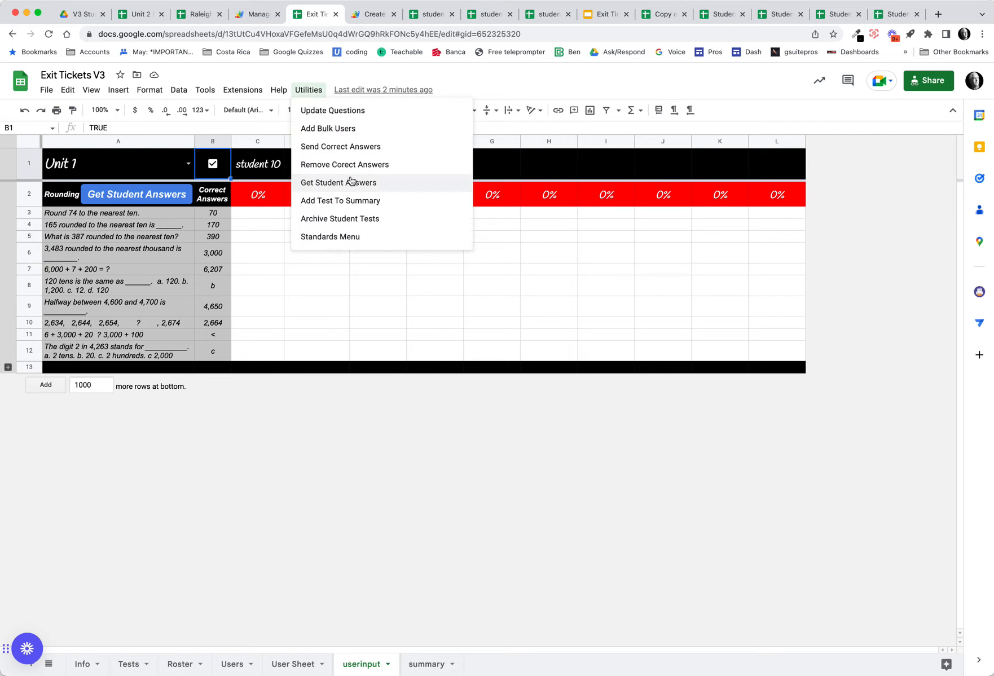
click(347, 148)
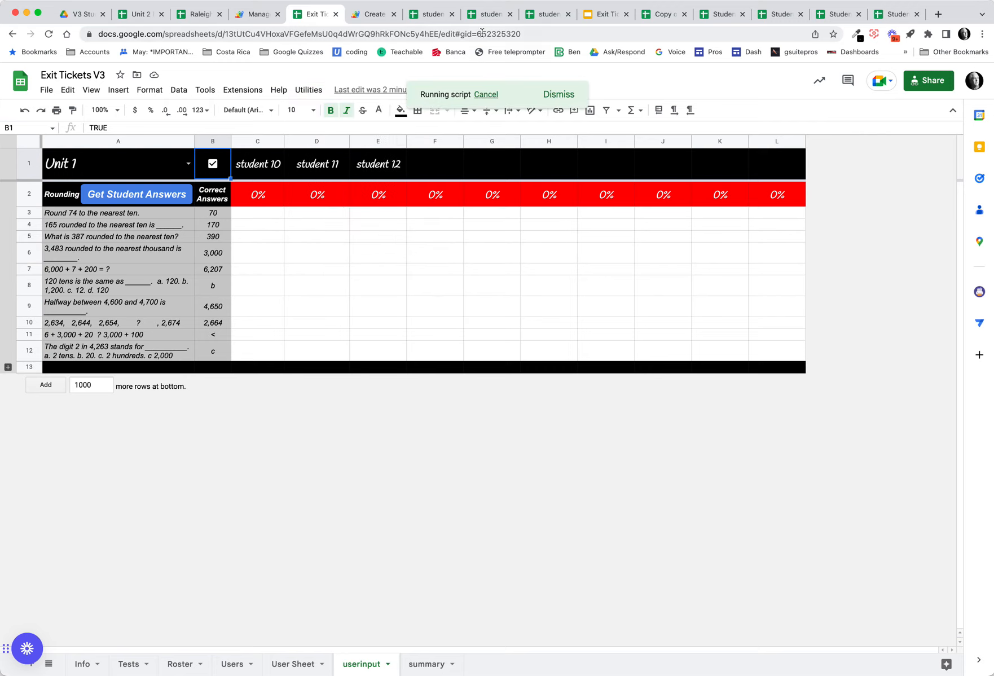
click(545, 14)
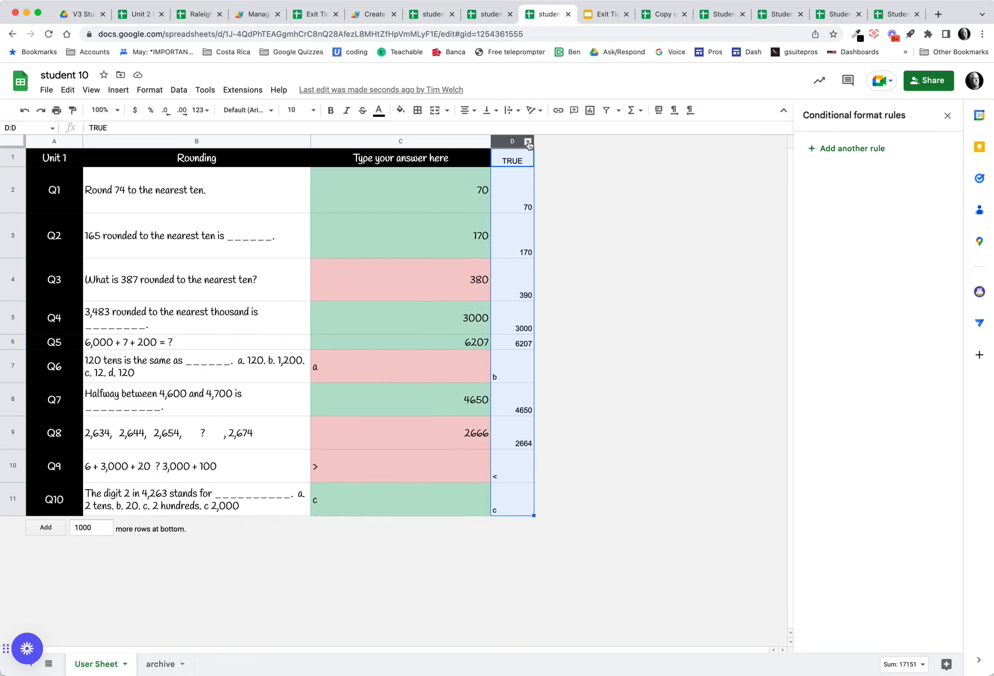
click(528, 143)
click(549, 312)
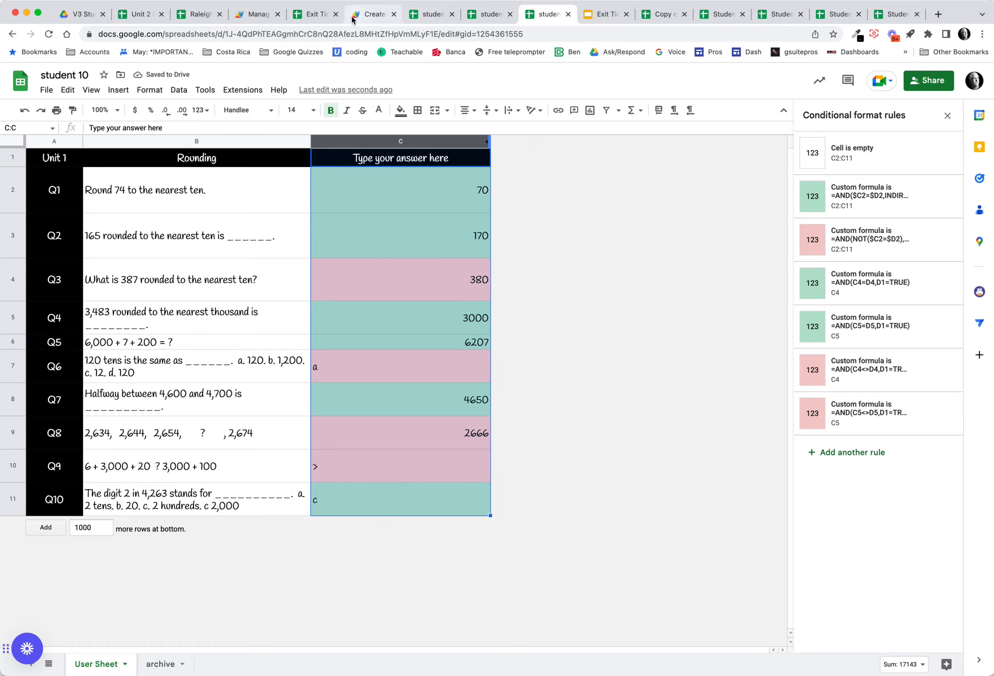
- Look through the archived Unit 1 answers in the archive sheets of student 10, student 11 and student 12
click(155, 666)
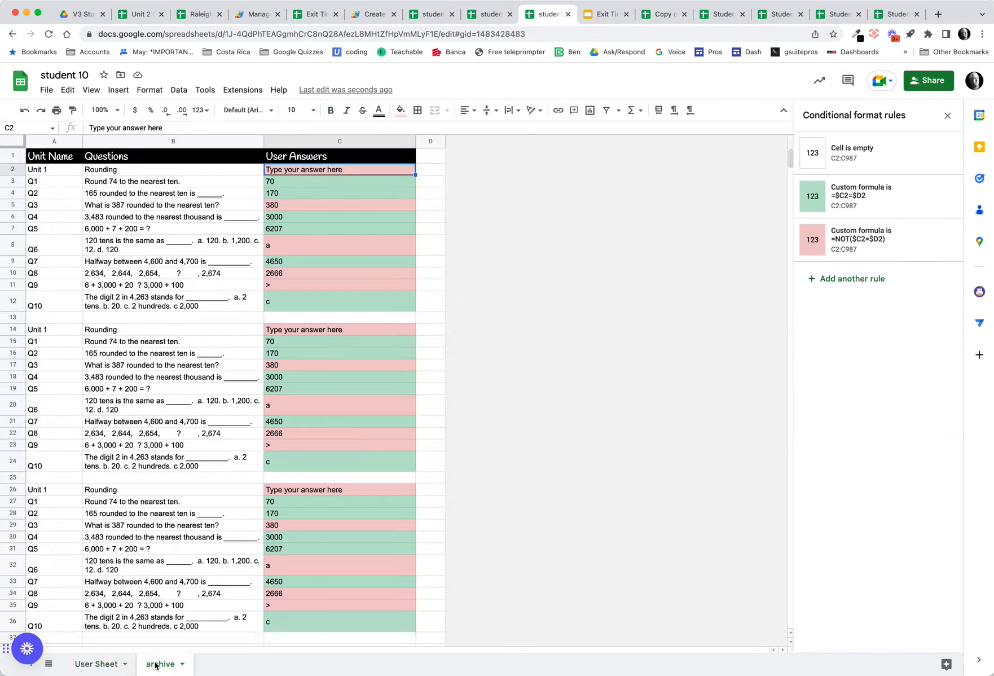
scroll(317, 638, down, 5)
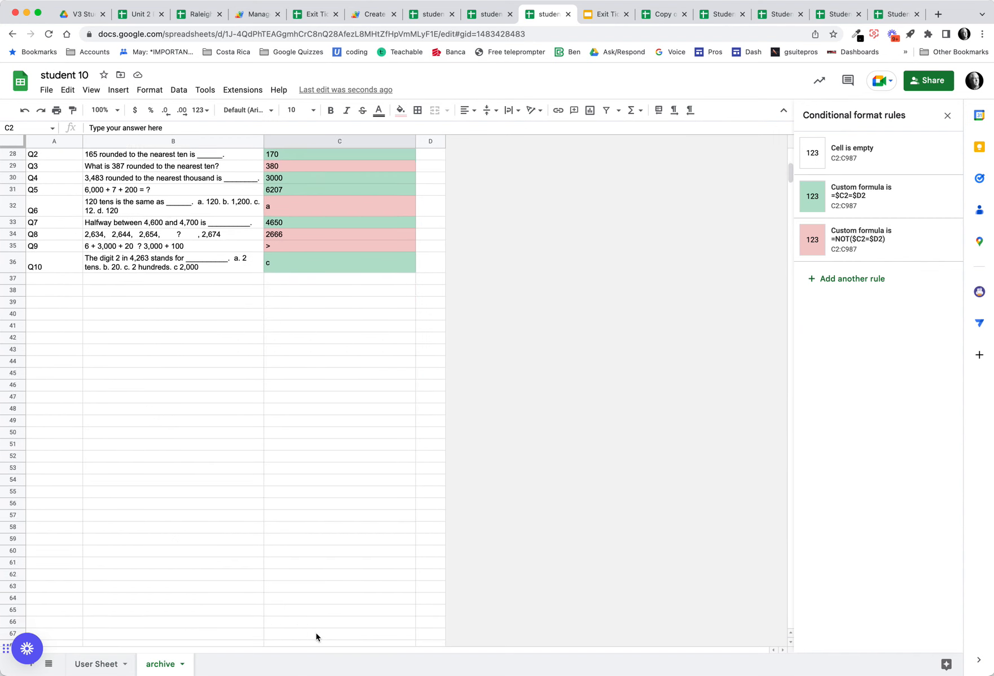
scroll(316, 637, up, 5)
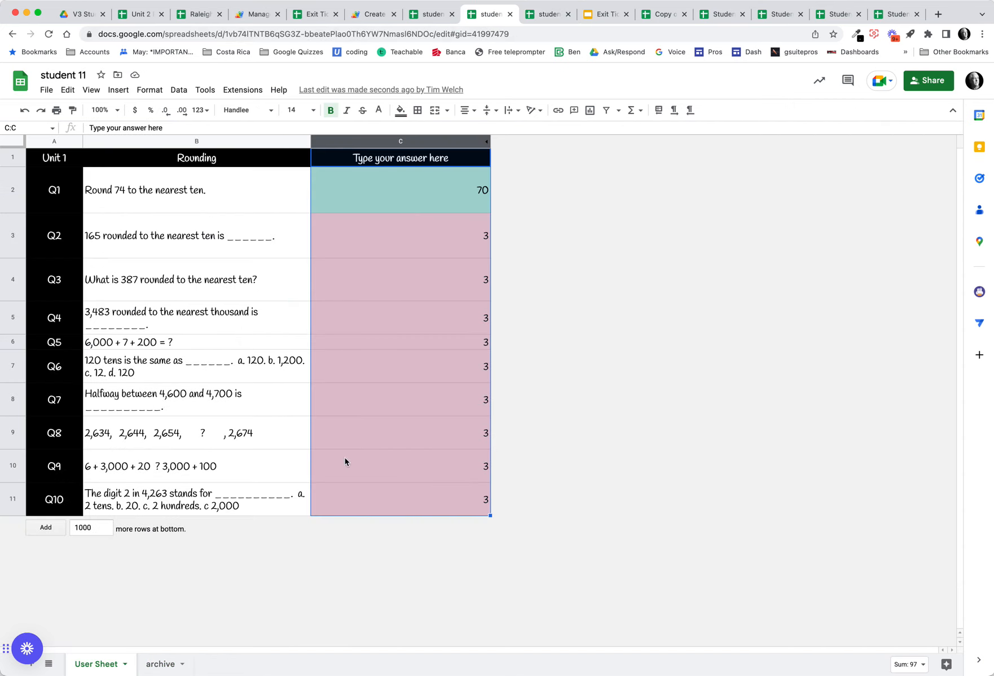
click(161, 665)
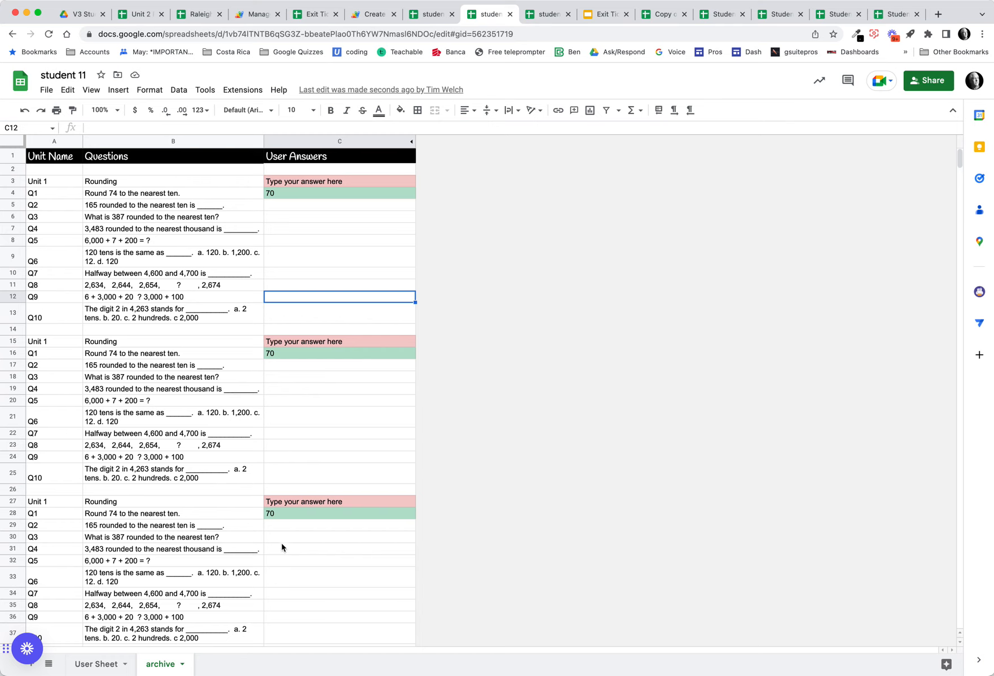
click(436, 16)
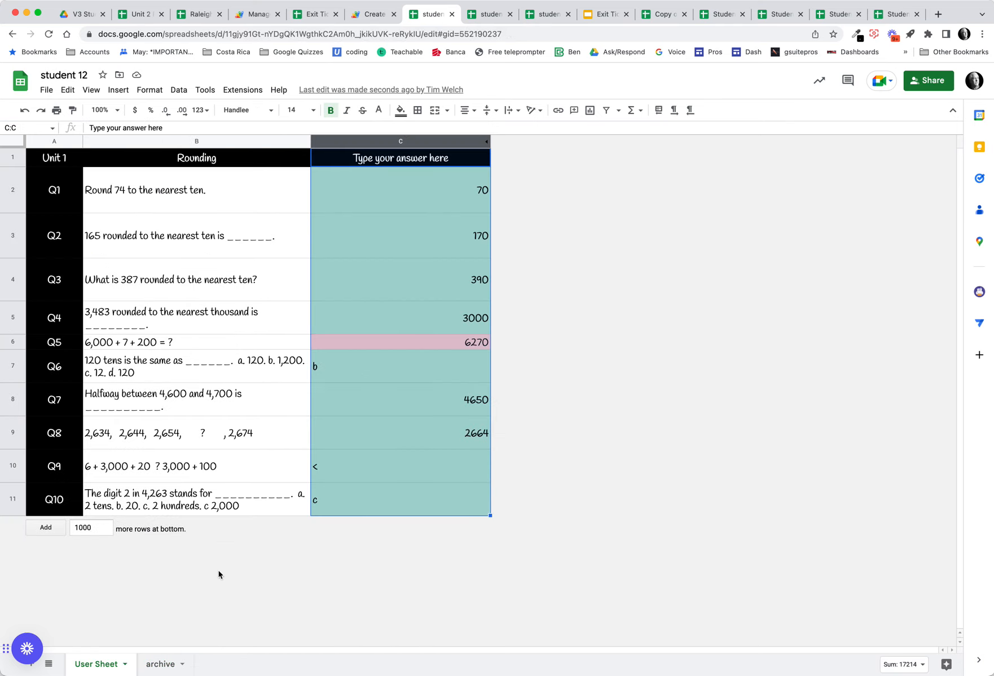
click(162, 664)
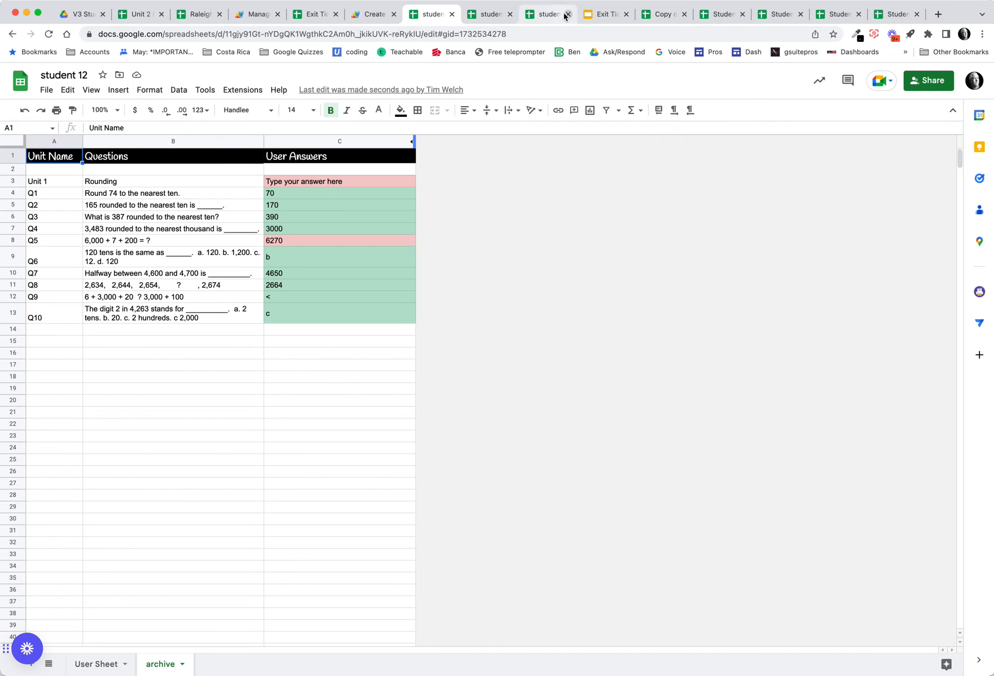
- Clear the contents of rows 13 to 60 in student 10's archive sheet
click(545, 15)
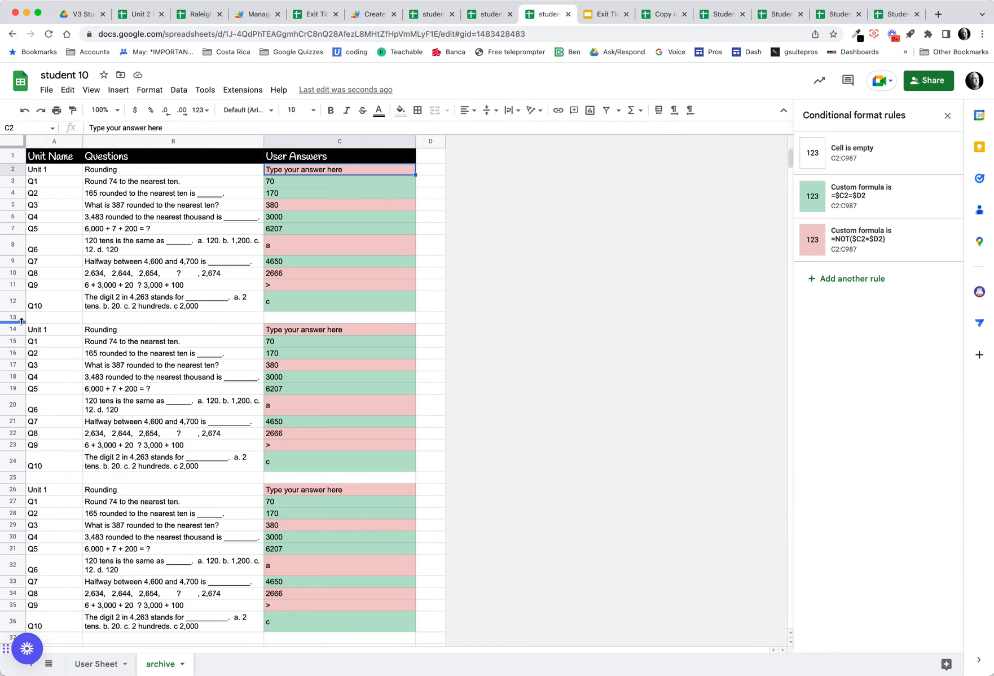
drag(13, 318, 27, 616)
key(Delete)
scroll(465, 269, up, 10)
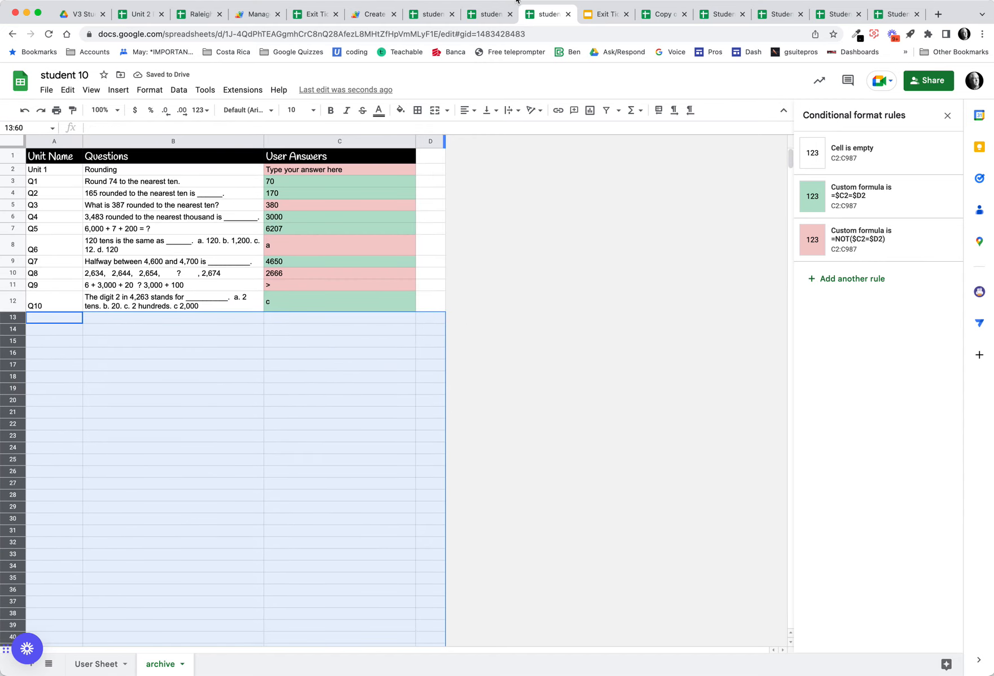
- Archive the student tests from Exit Tickets V3, and check the archive sheet in student 10
click(314, 14)
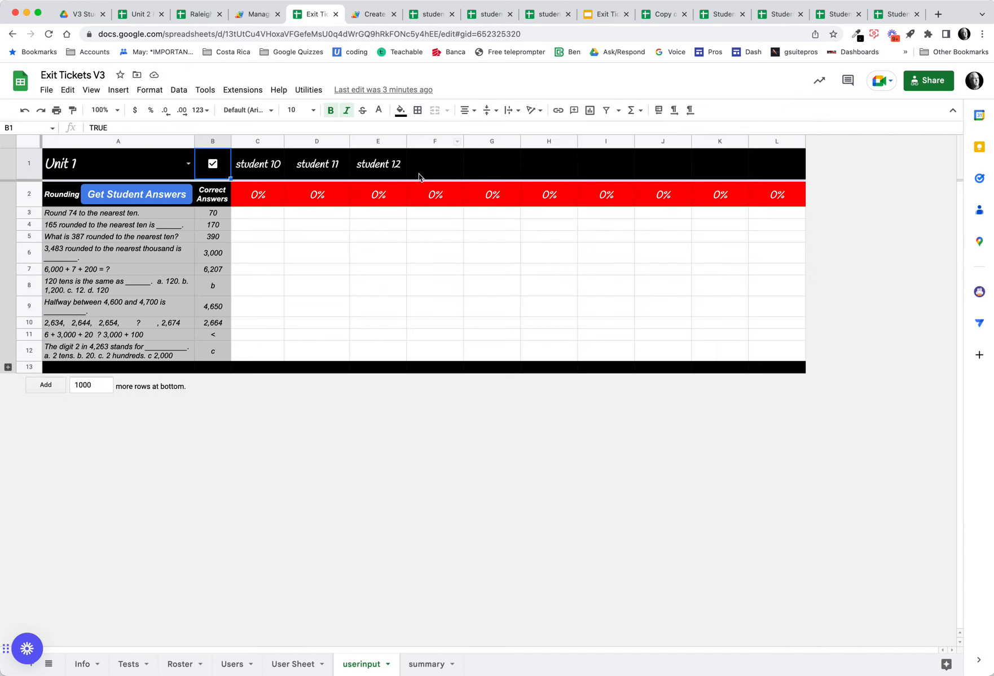
click(309, 91)
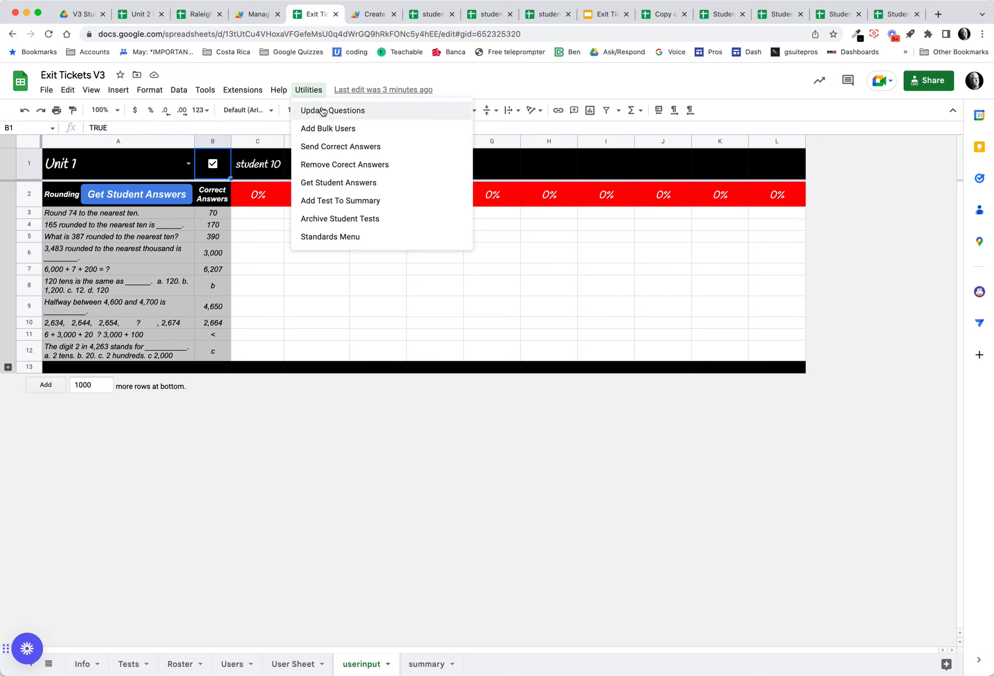
click(346, 219)
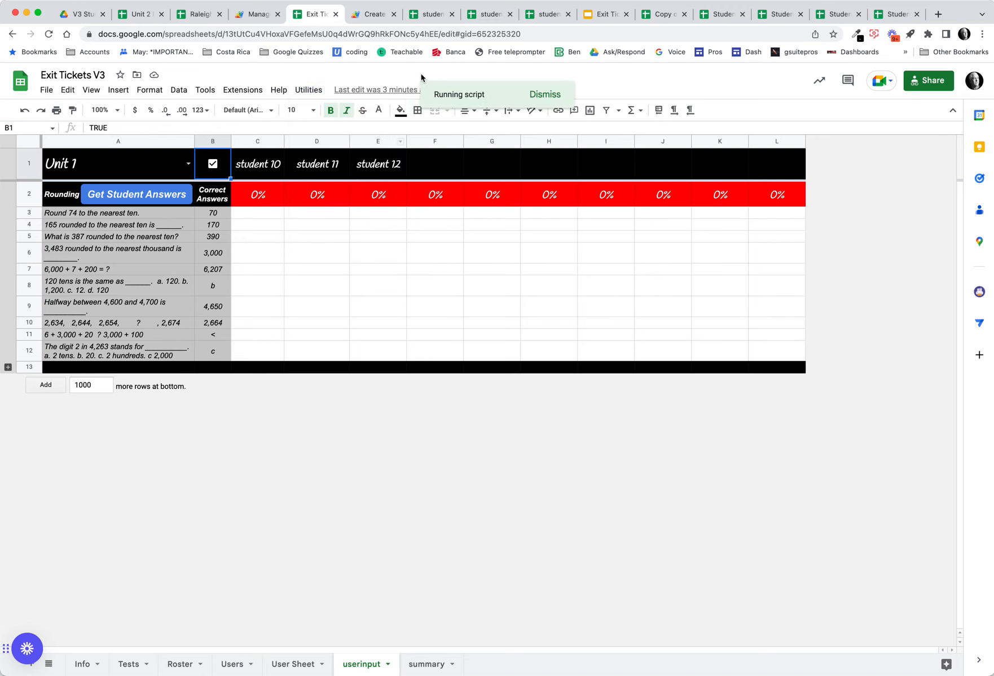
click(542, 15)
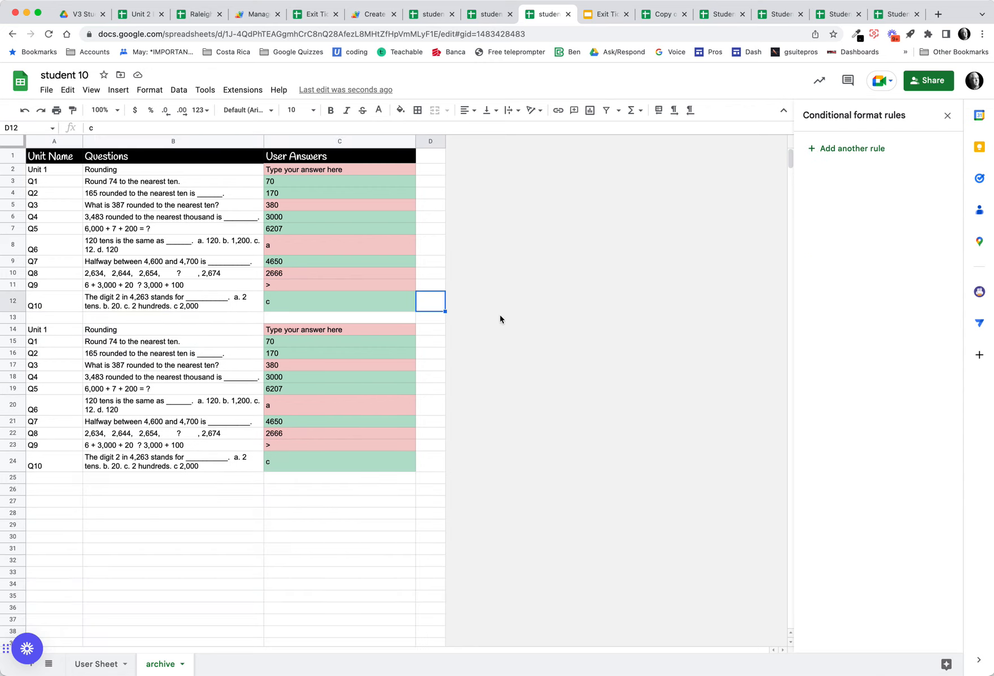
- Inspect the correct answers stored in column D of student 10's archive sheet, and hide that column
click(425, 331)
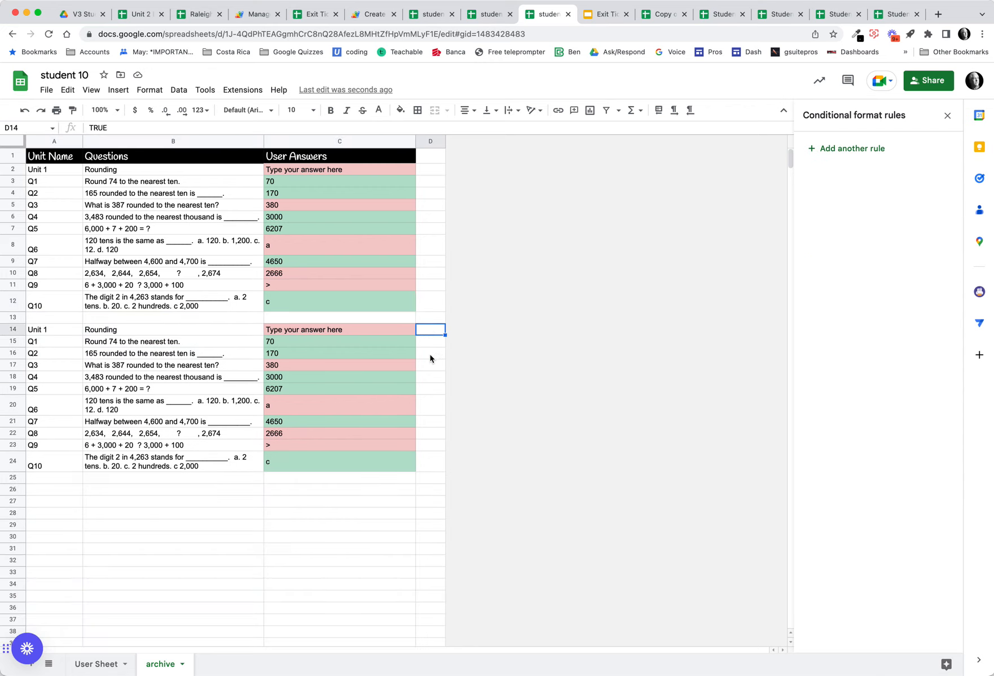
click(433, 161)
click(432, 170)
click(430, 184)
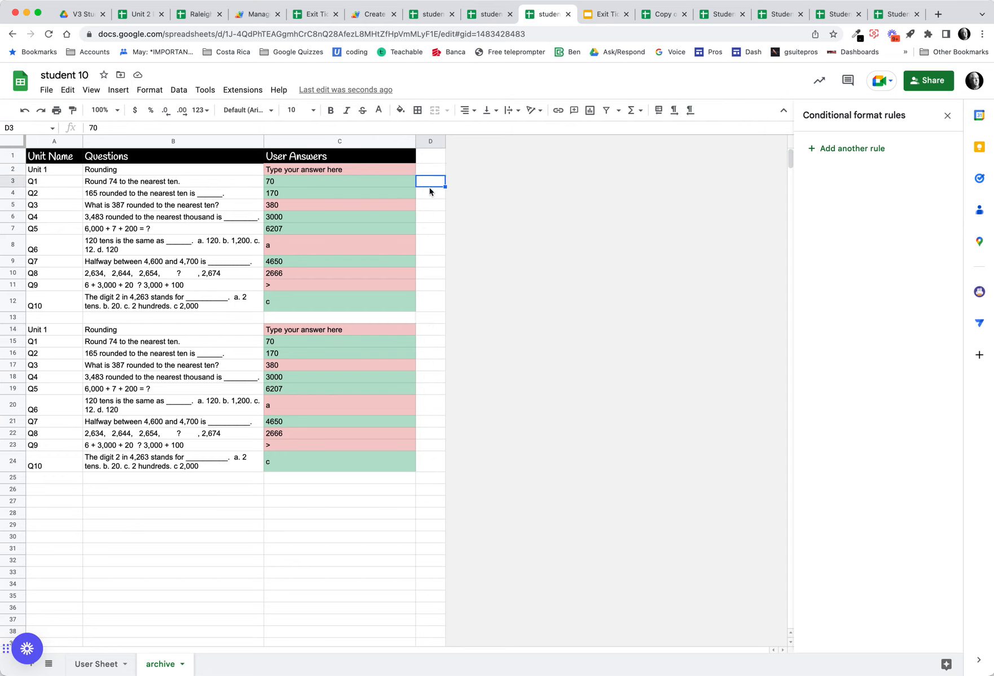
click(439, 142)
click(468, 312)
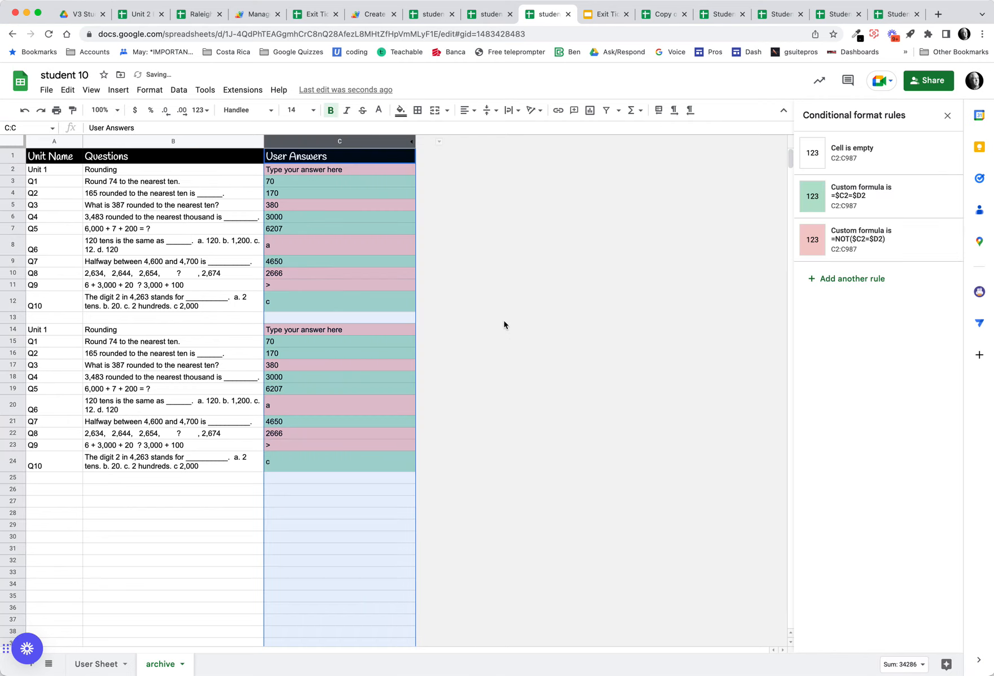
click(359, 375)
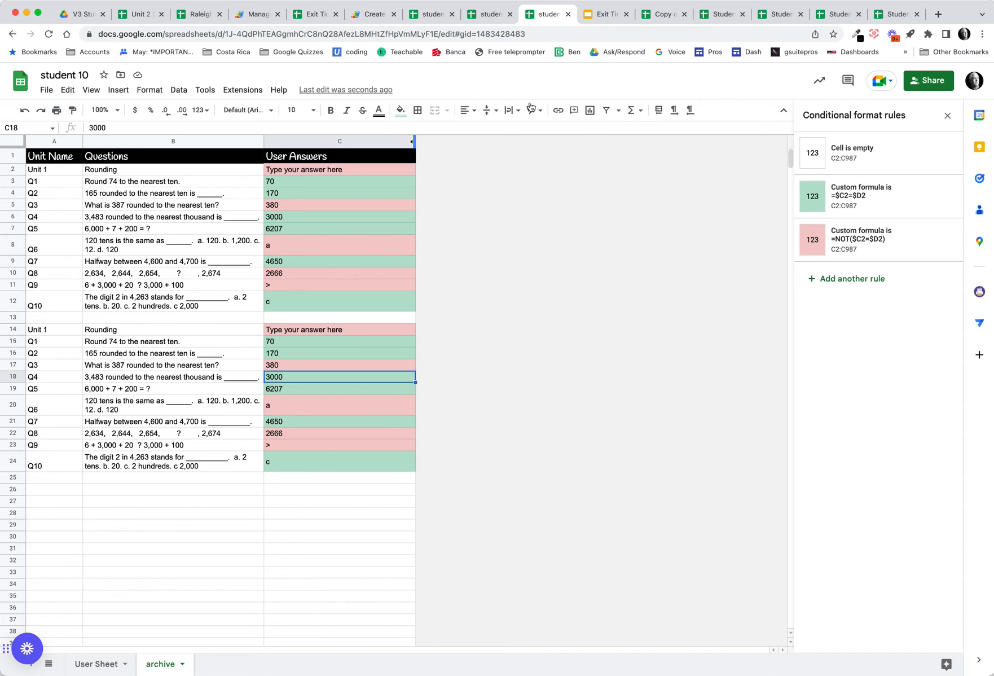
- Check the newly archived Unit 1 answers in the student 11 and student 12 archive sheets
click(490, 13)
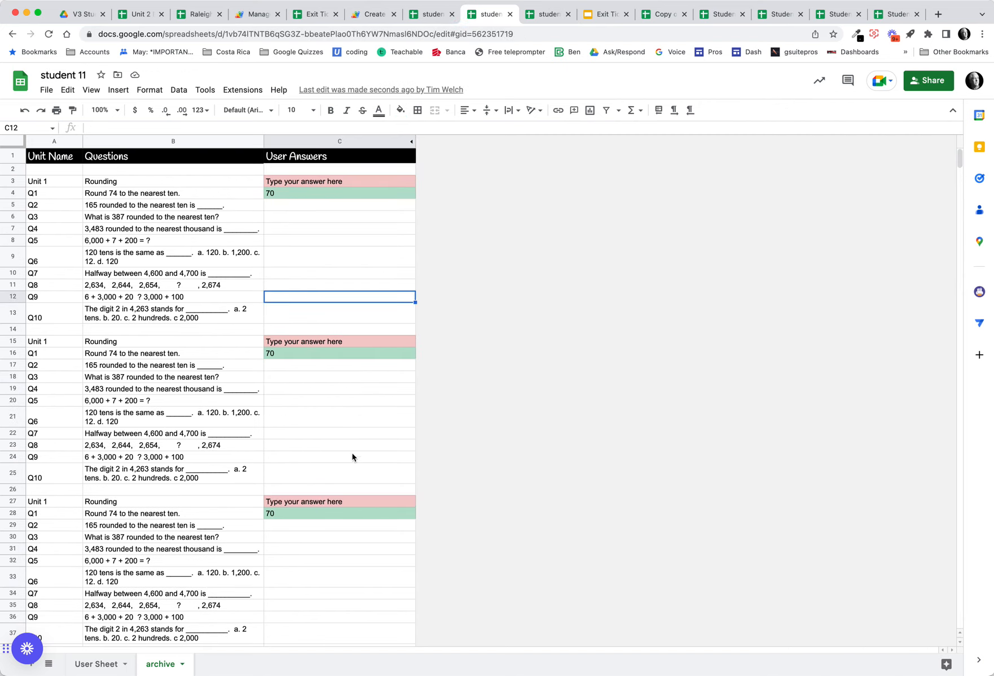
scroll(375, 457, down, 5)
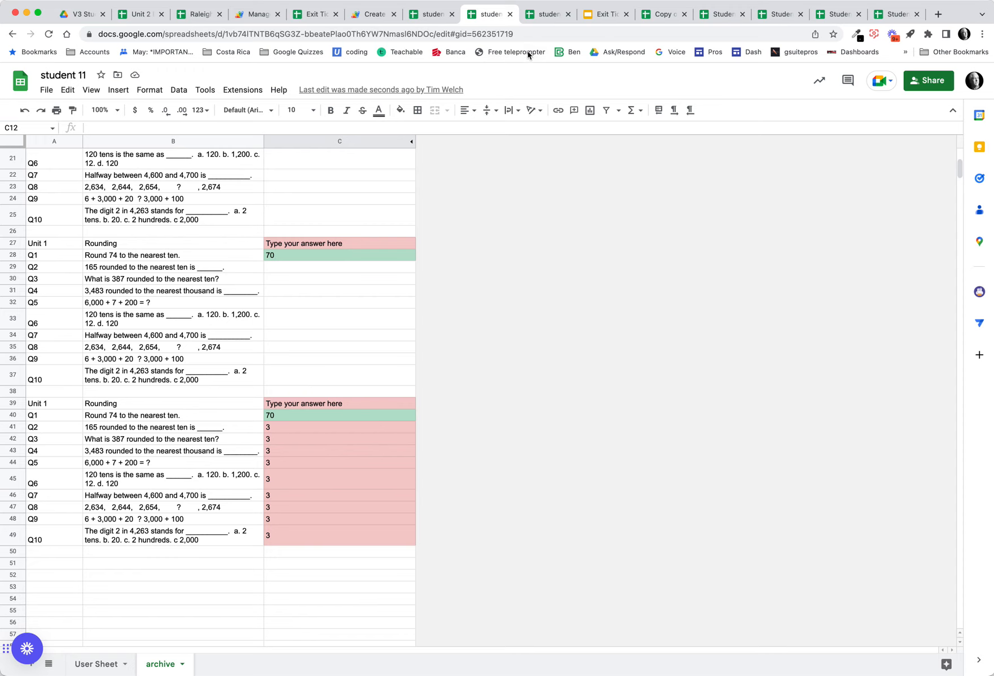
click(432, 14)
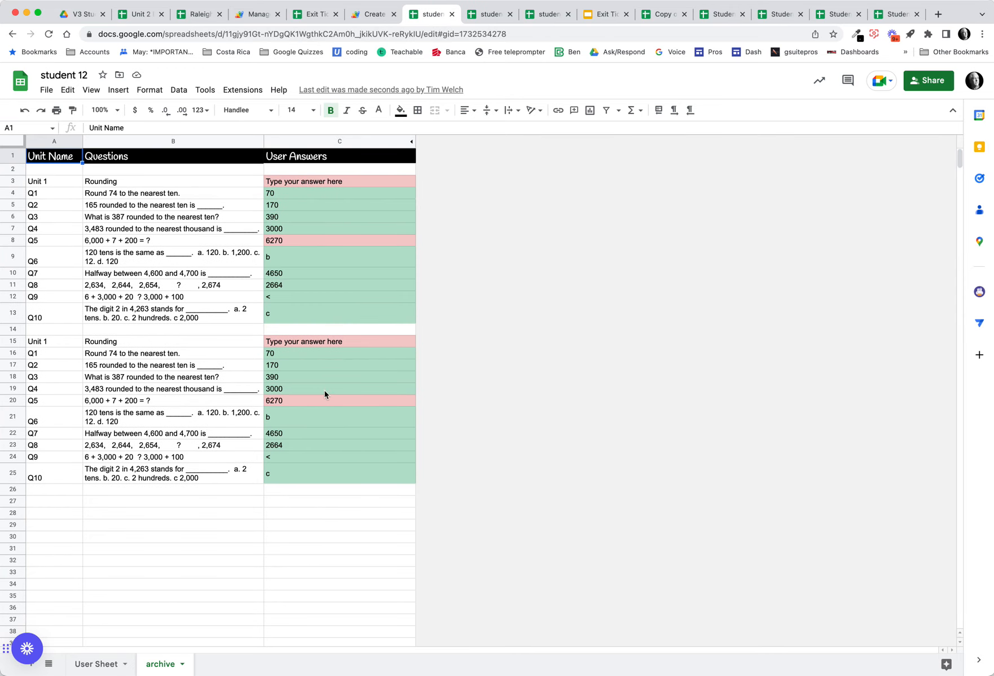
- Pull the student answers into the userinput sheet of Exit Tickets V3, and back up the test to the summary sheet
click(302, 17)
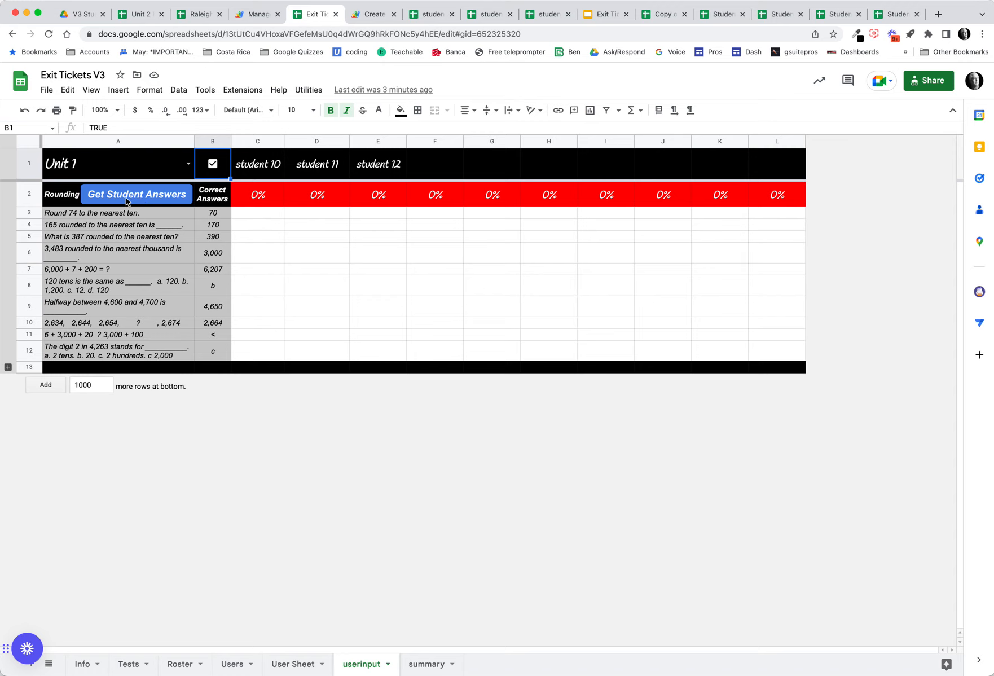
click(309, 89)
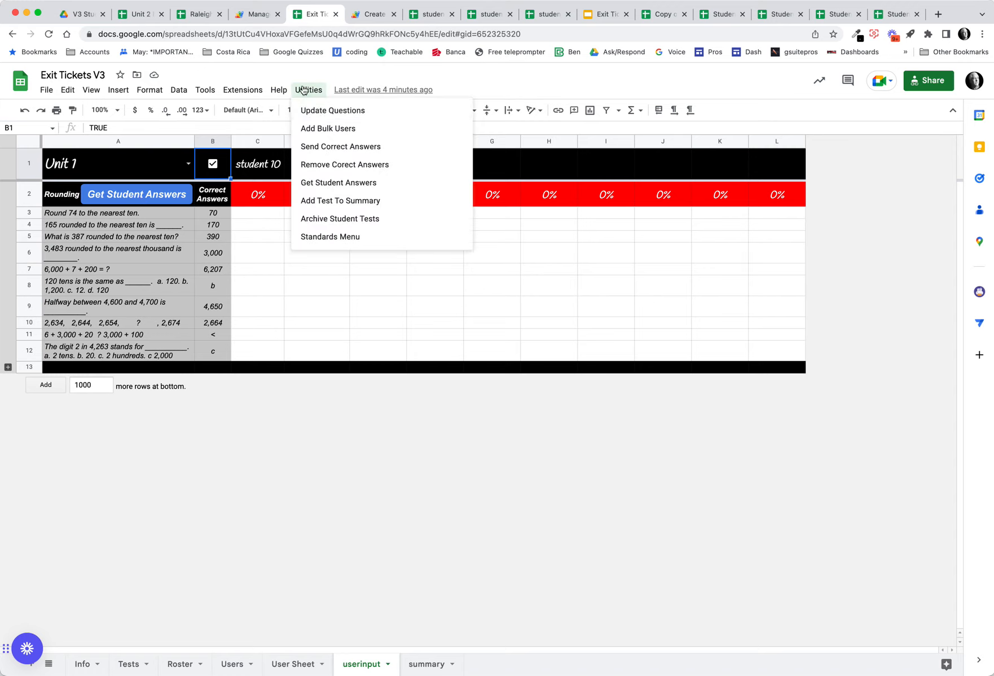
click(337, 183)
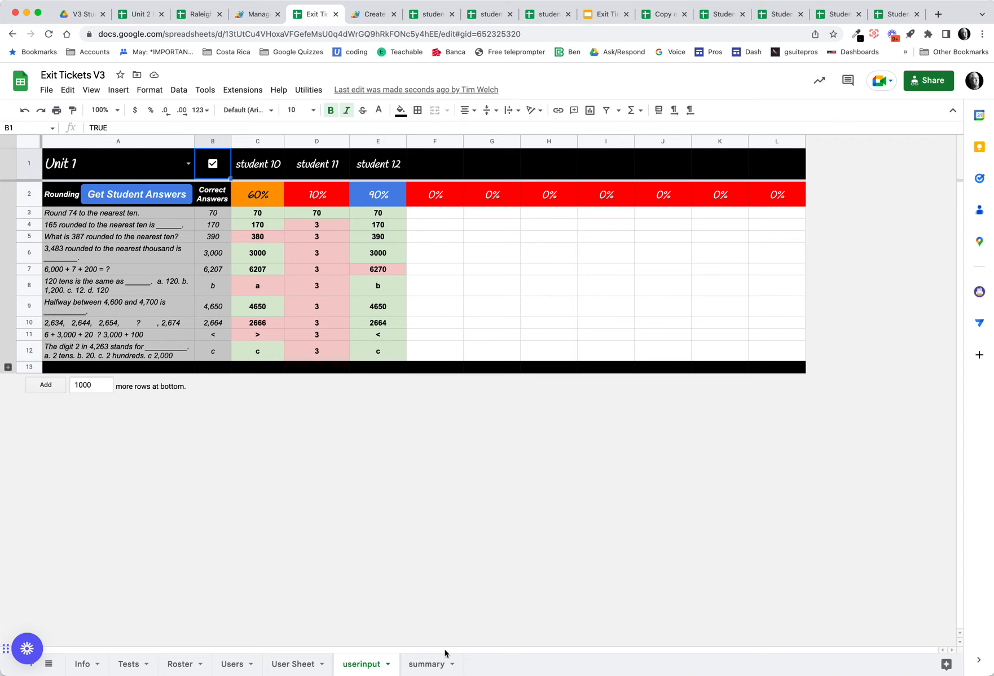
click(423, 665)
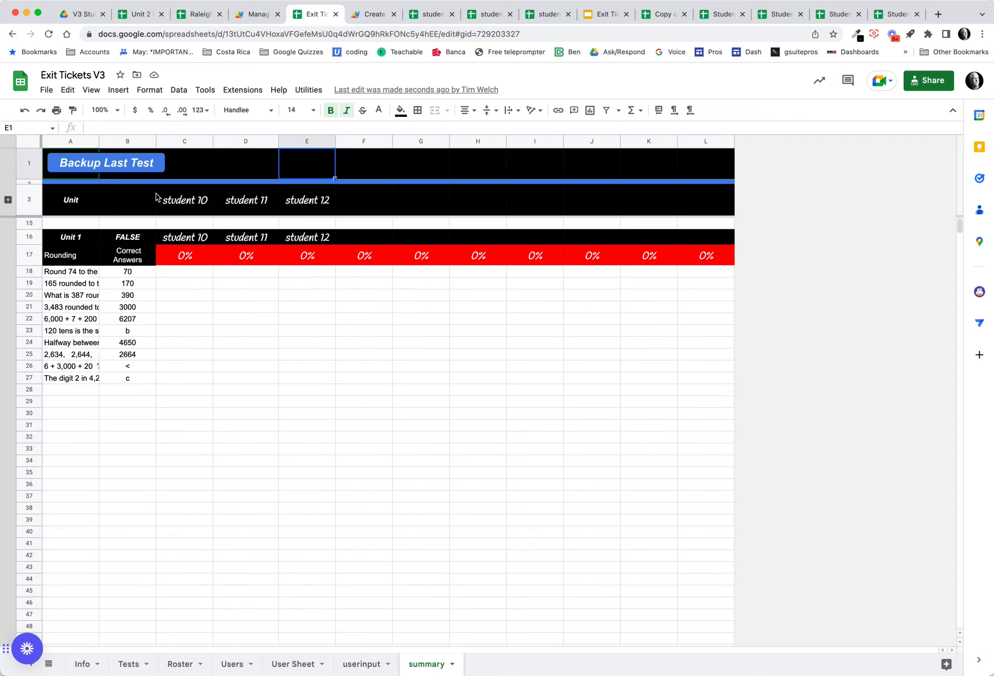
click(128, 165)
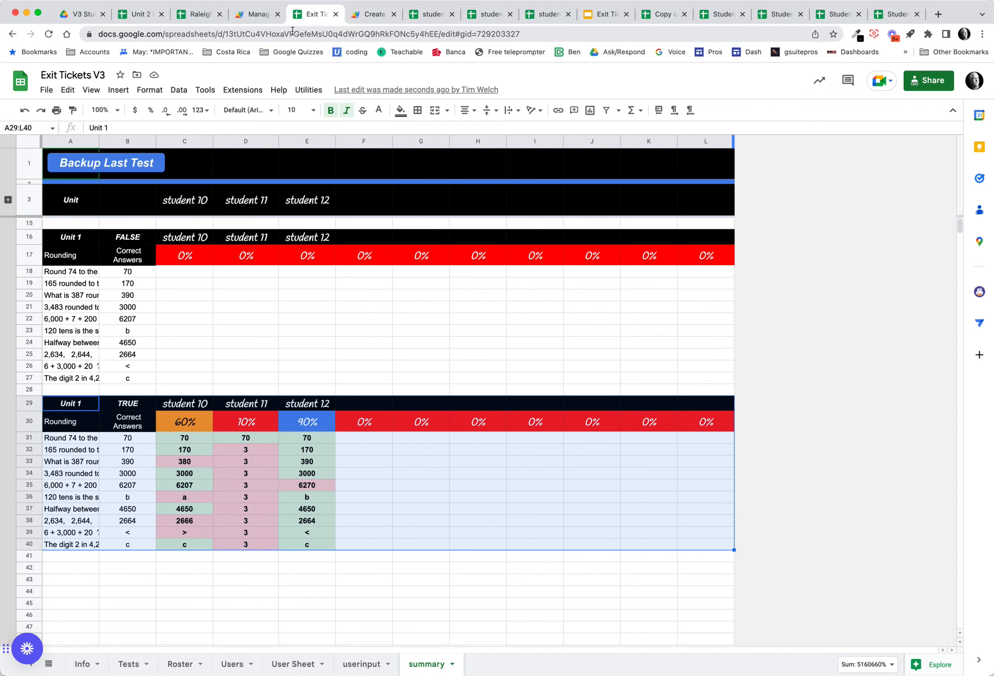
- Examine the updateQuestions, correctAnswers and removeAnswers functions in Code.gs of the Create Tickets Apps Script project
click(376, 21)
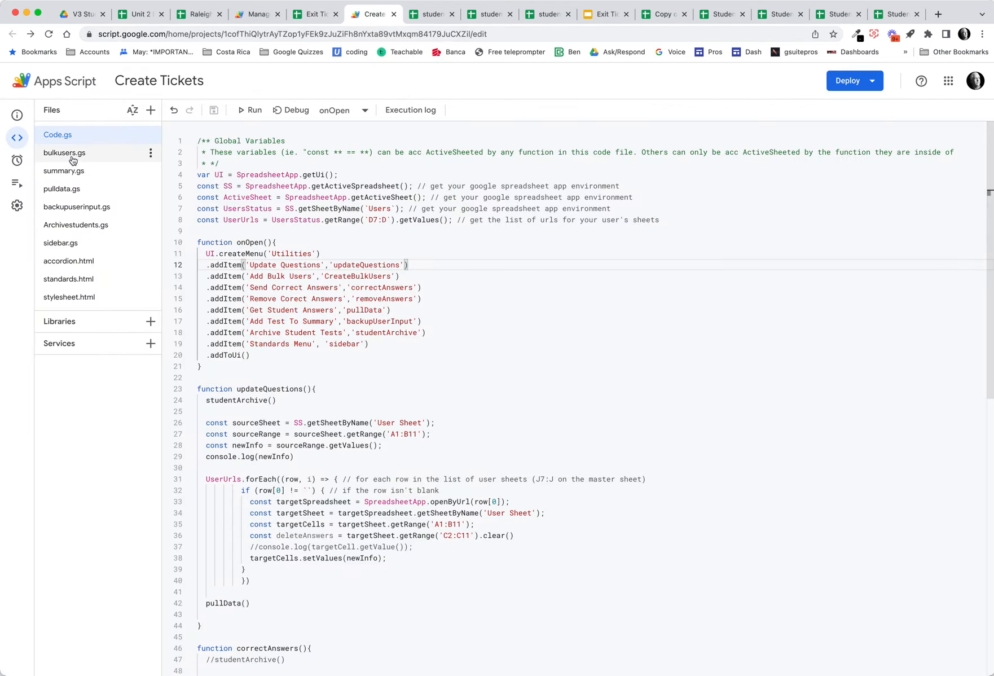
scroll(366, 399, down, 6)
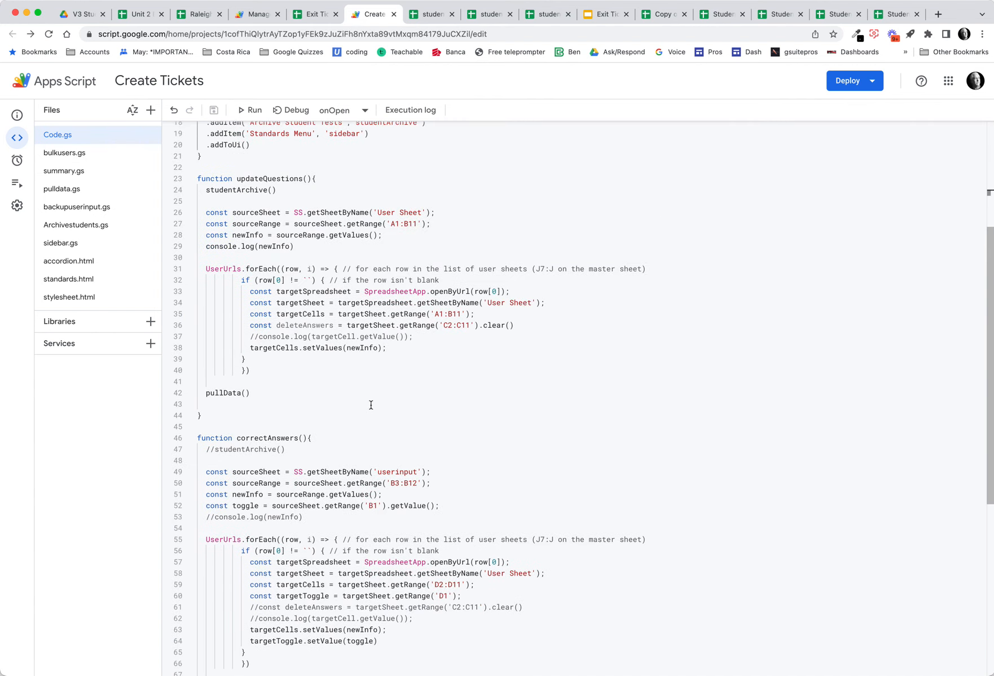
scroll(365, 395, down, 6)
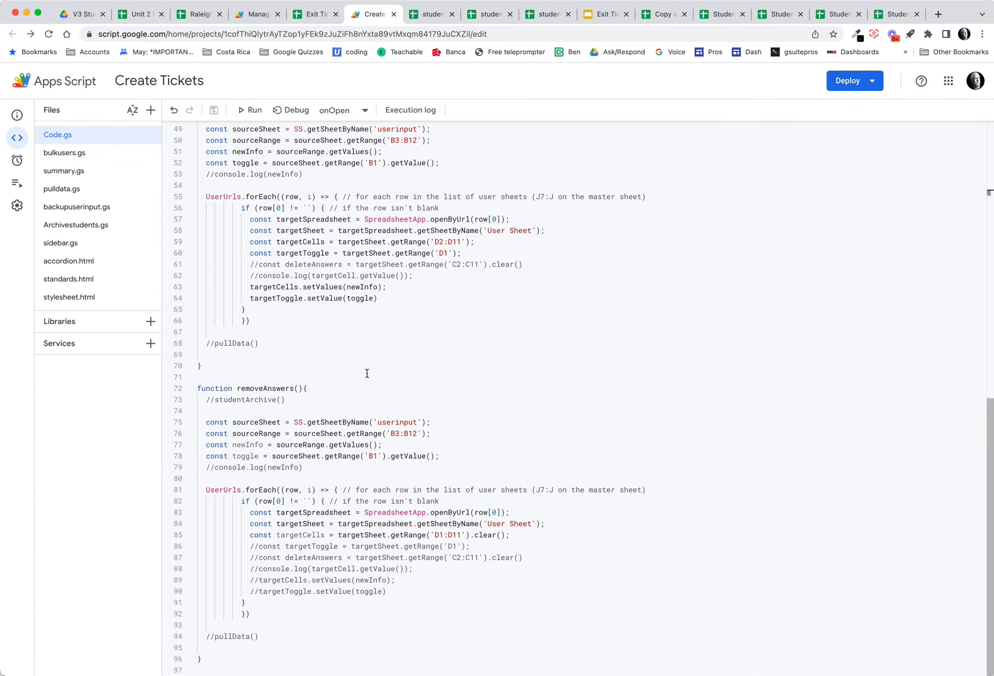
- Review the onOpen menu code in Code.gs, and open the sidebar.gs script
scroll(339, 390, up, 10)
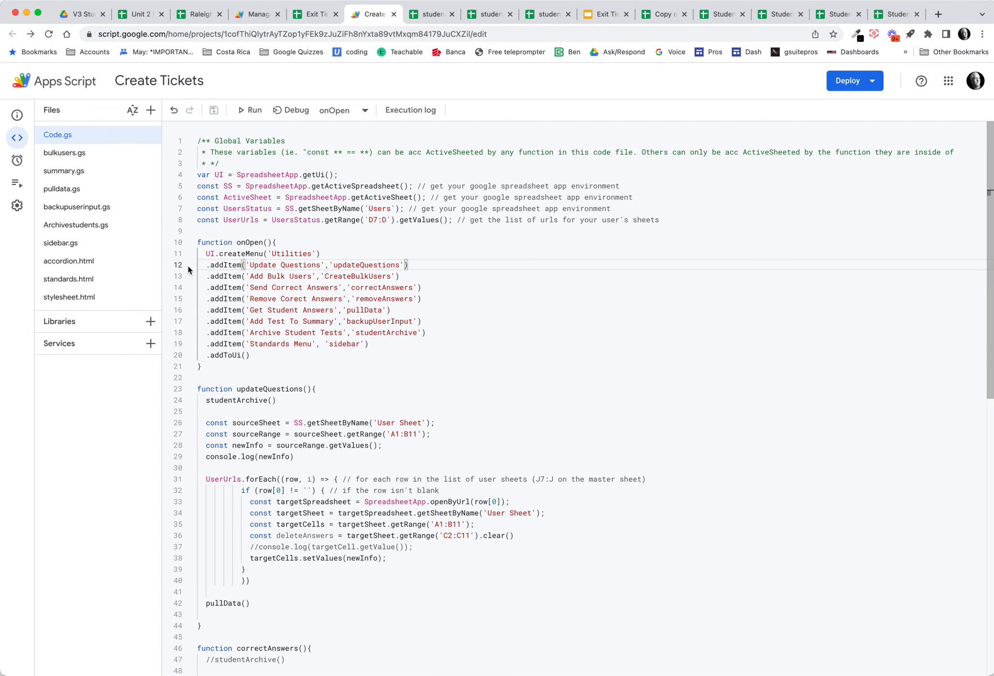
click(70, 243)
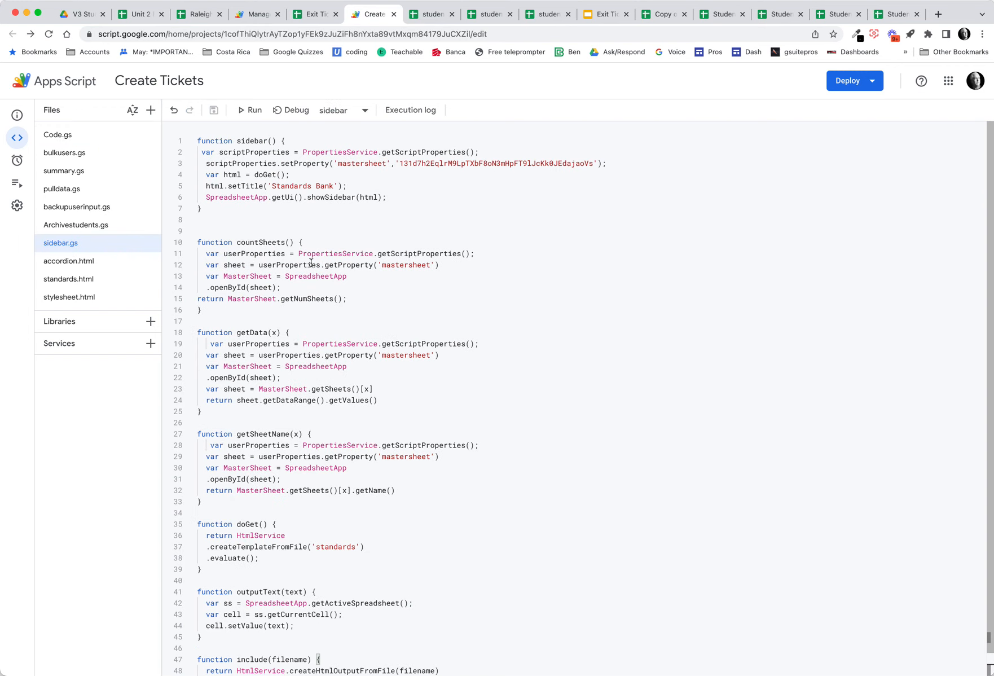
- Look over student 12's archive sheet and the summary and userinput sheets of Exit Tickets V3
click(434, 17)
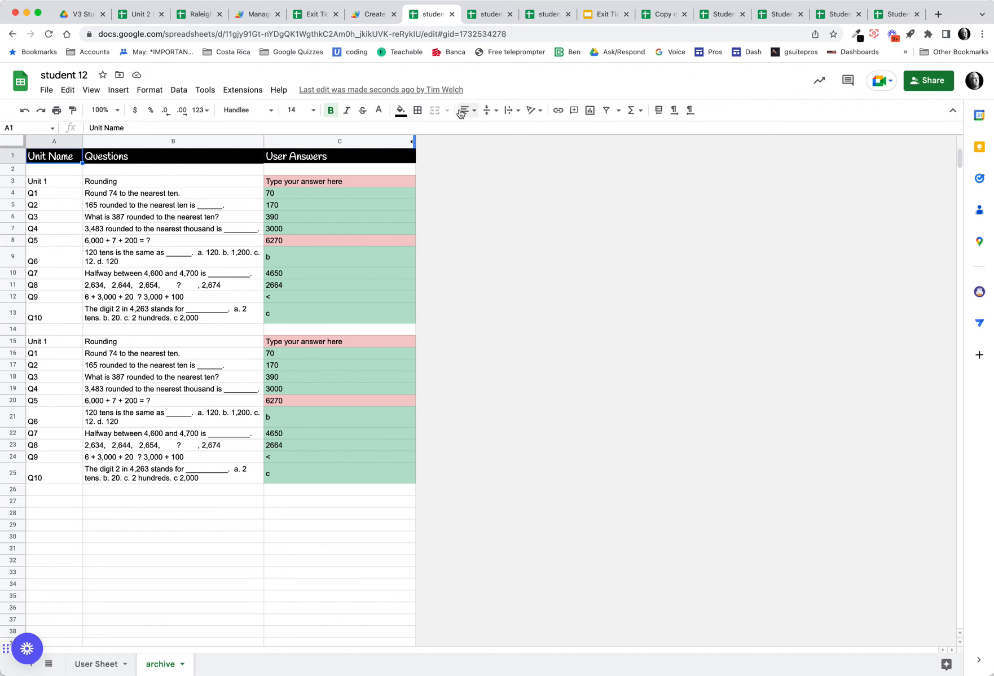
click(317, 14)
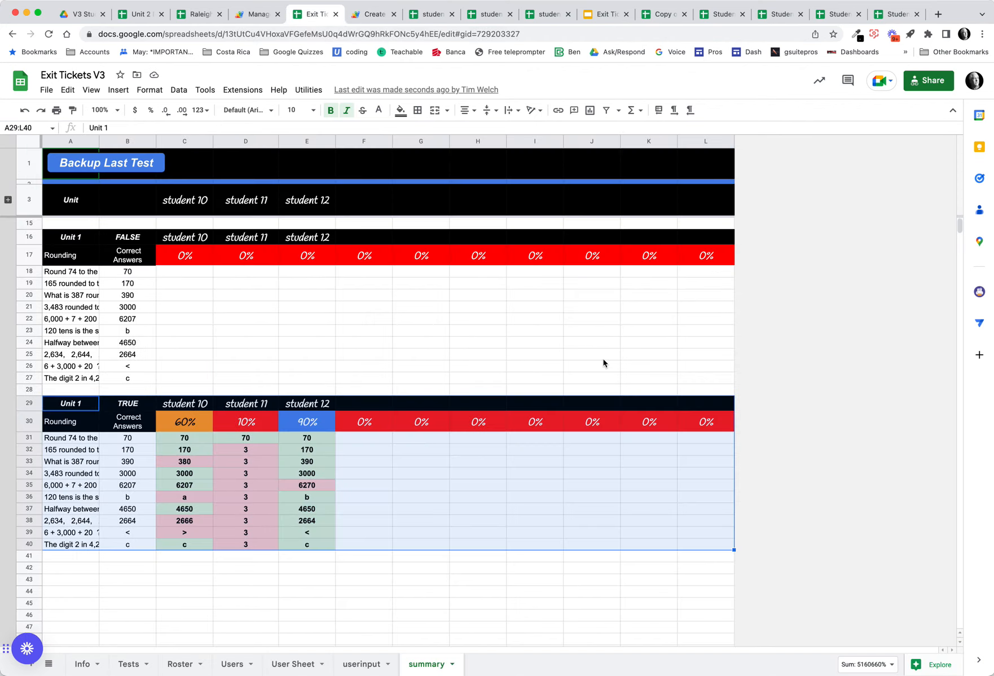
click(365, 671)
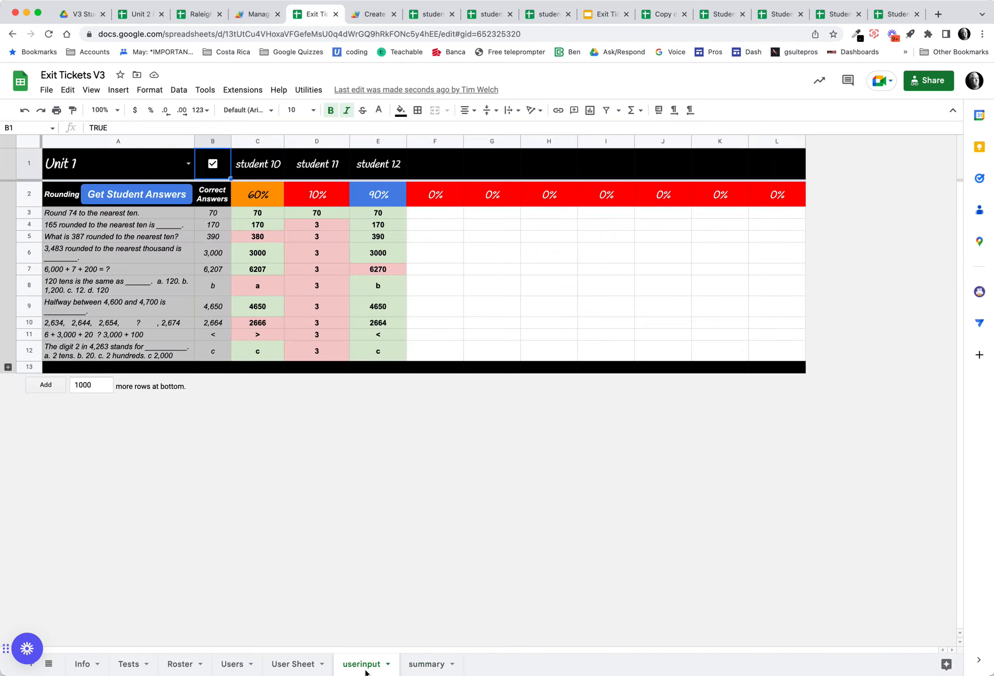
click(452, 15)
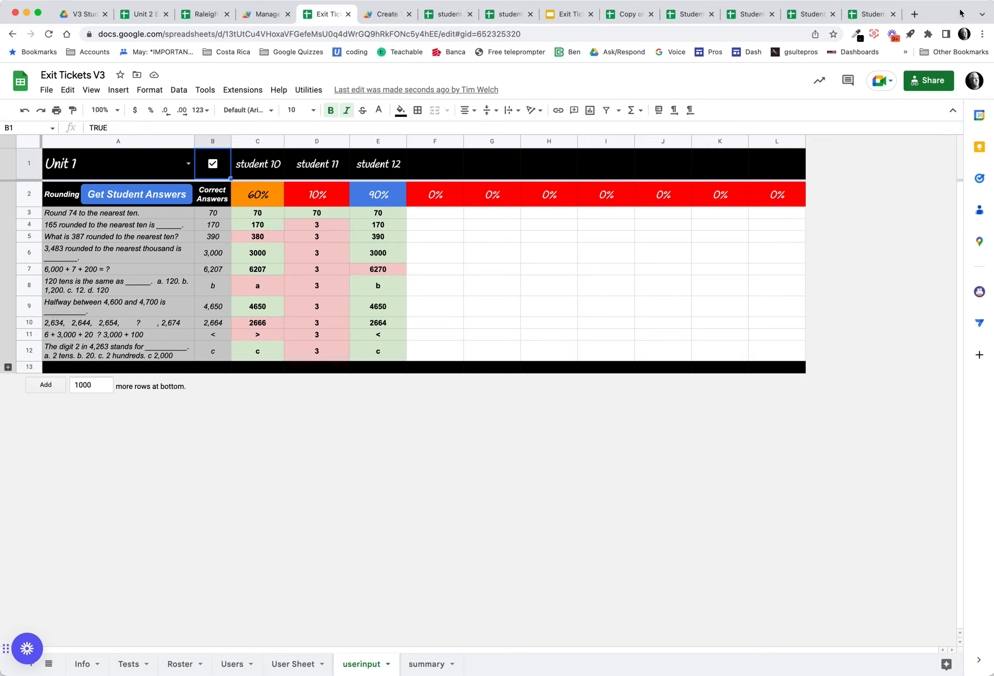
right_click(965, 13)
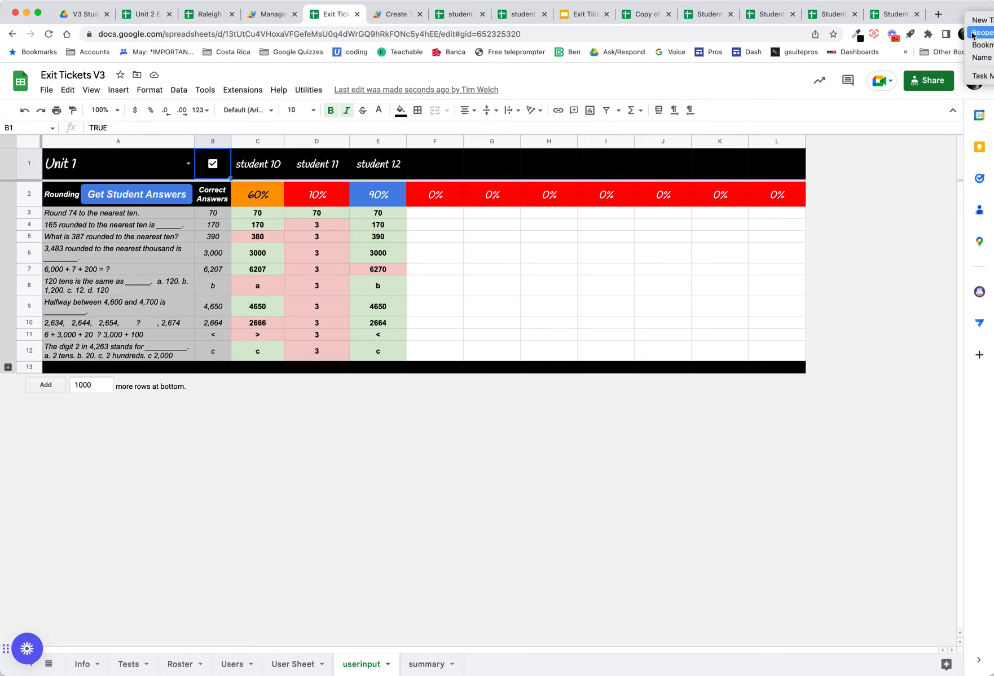
click(975, 33)
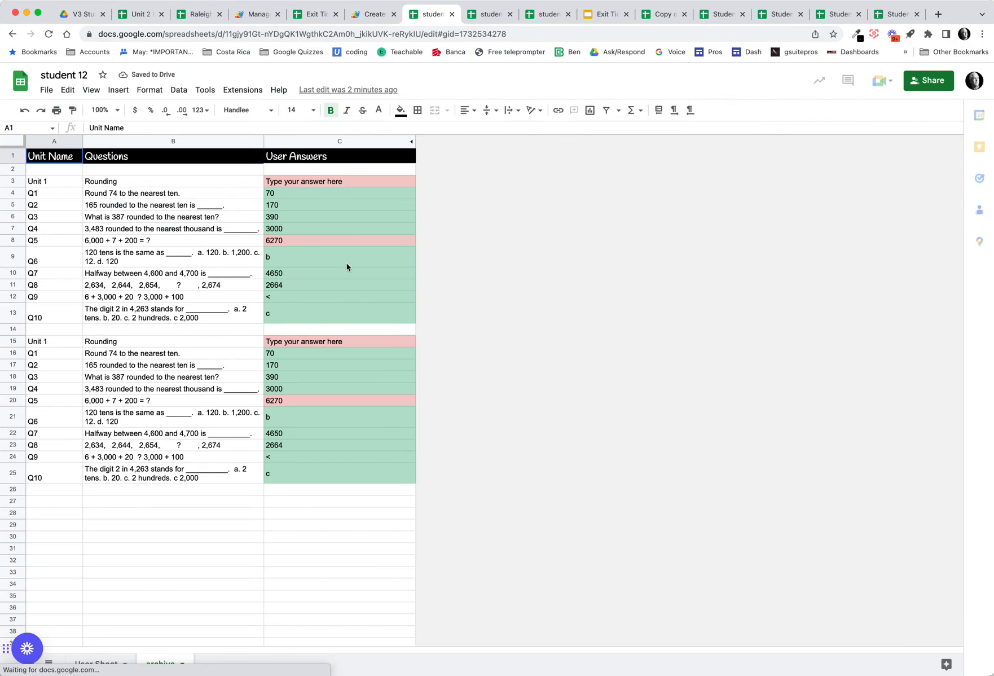
- View student 12's User Sheet, and remove the correct answers from the student sheets with the Exit Tickets V3 utility
click(109, 663)
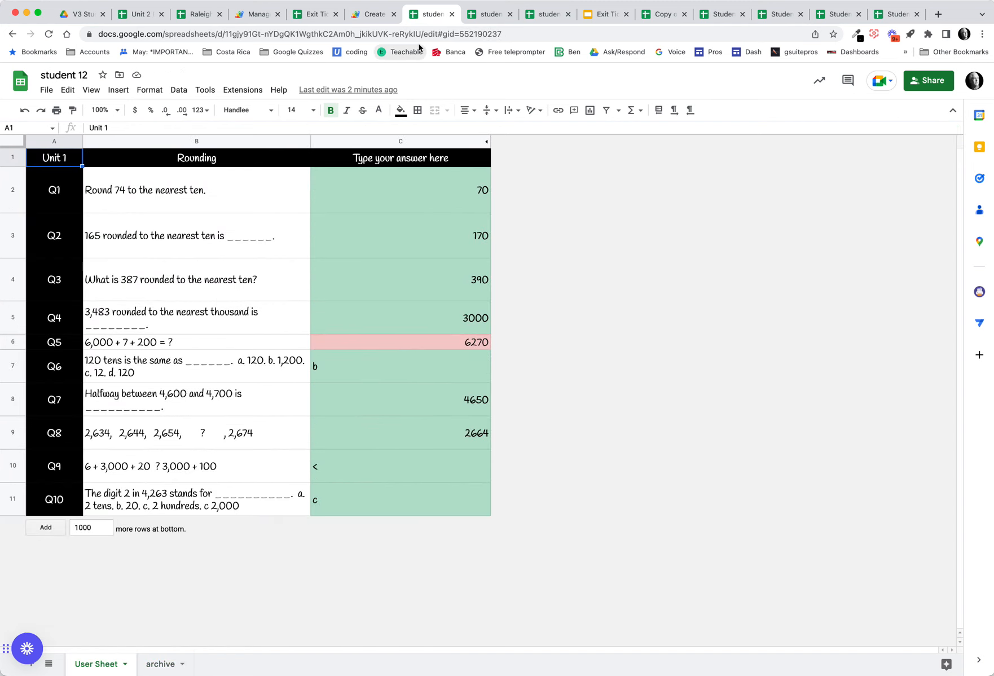
click(311, 14)
click(308, 90)
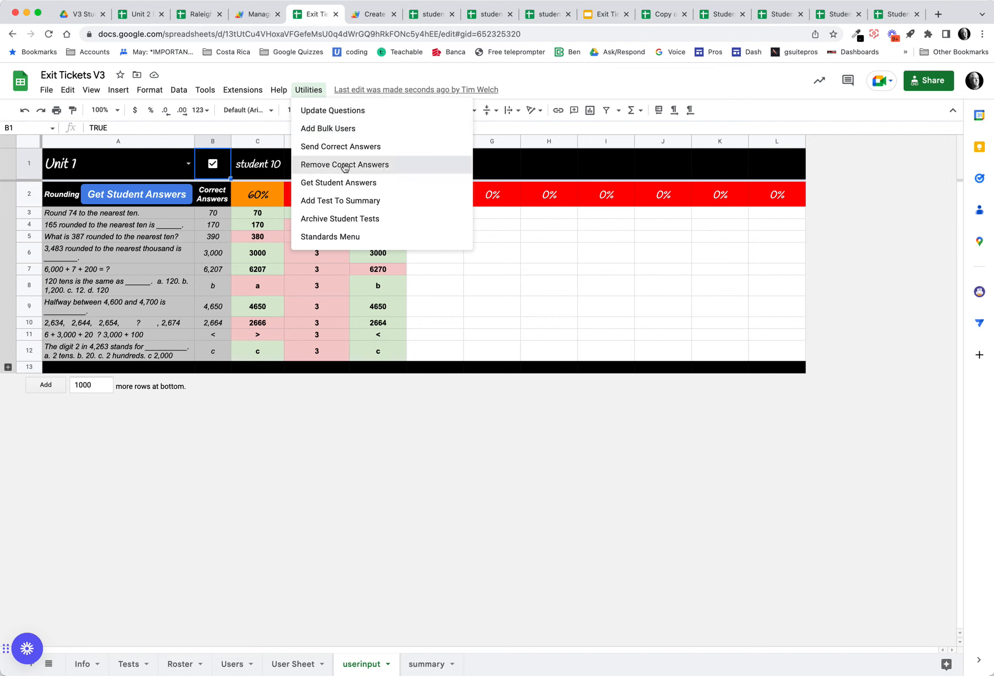
click(341, 165)
- Check the answer column in the User Sheets of student 12, student 11 and student 10
click(432, 14)
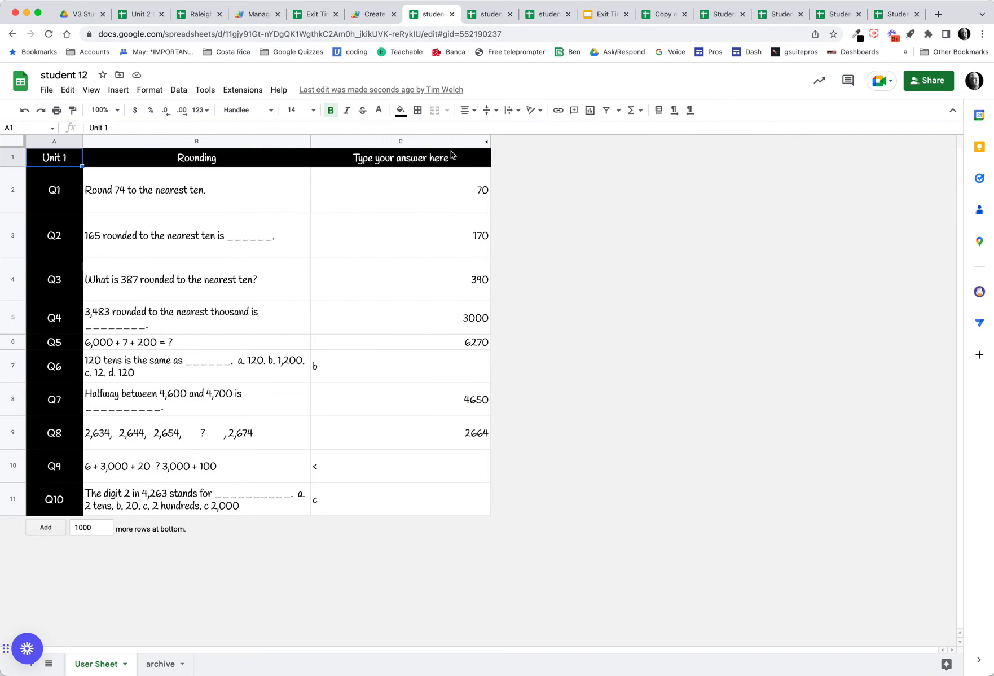
click(491, 16)
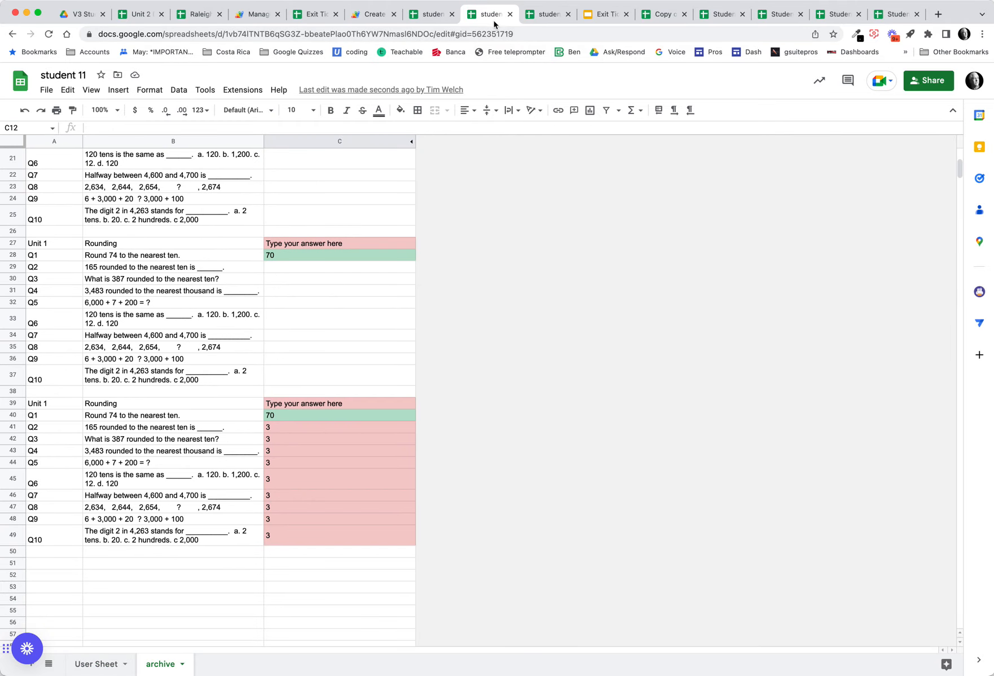
click(97, 665)
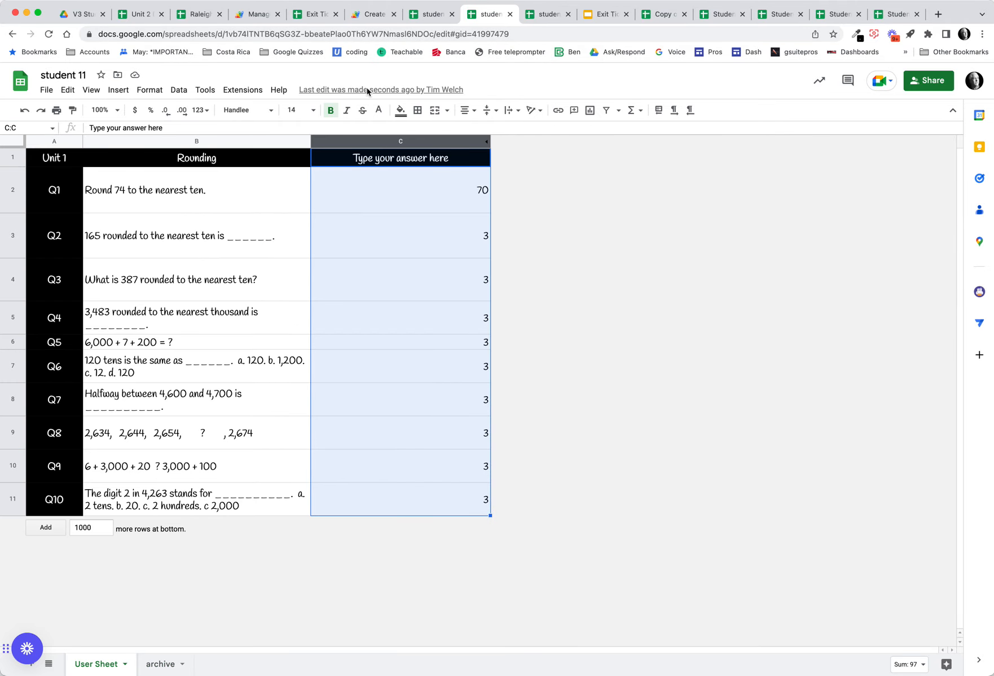
click(546, 15)
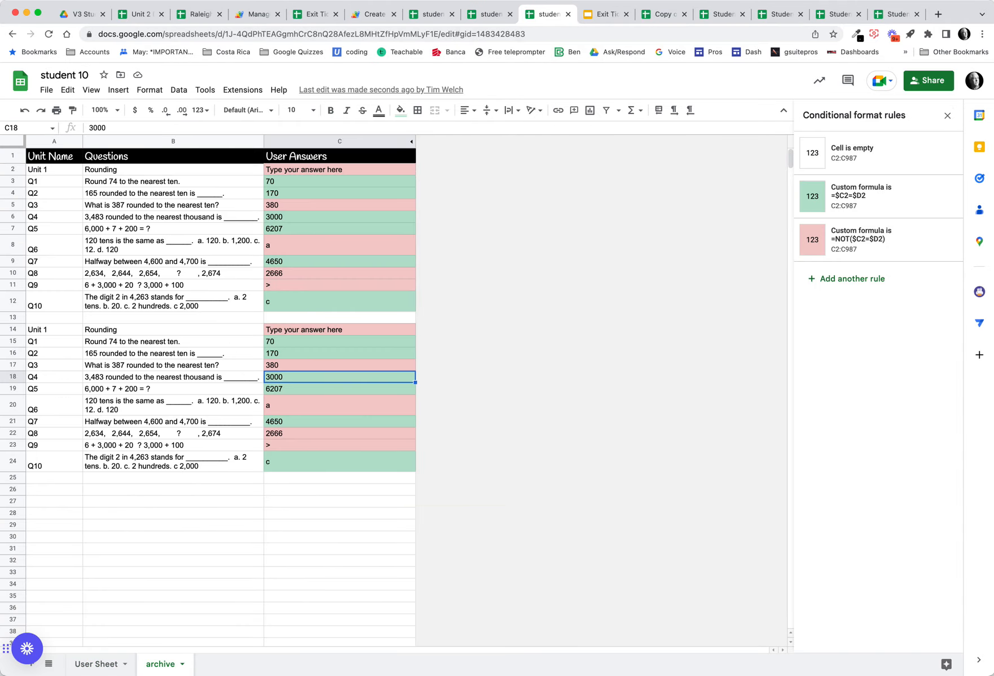
click(97, 665)
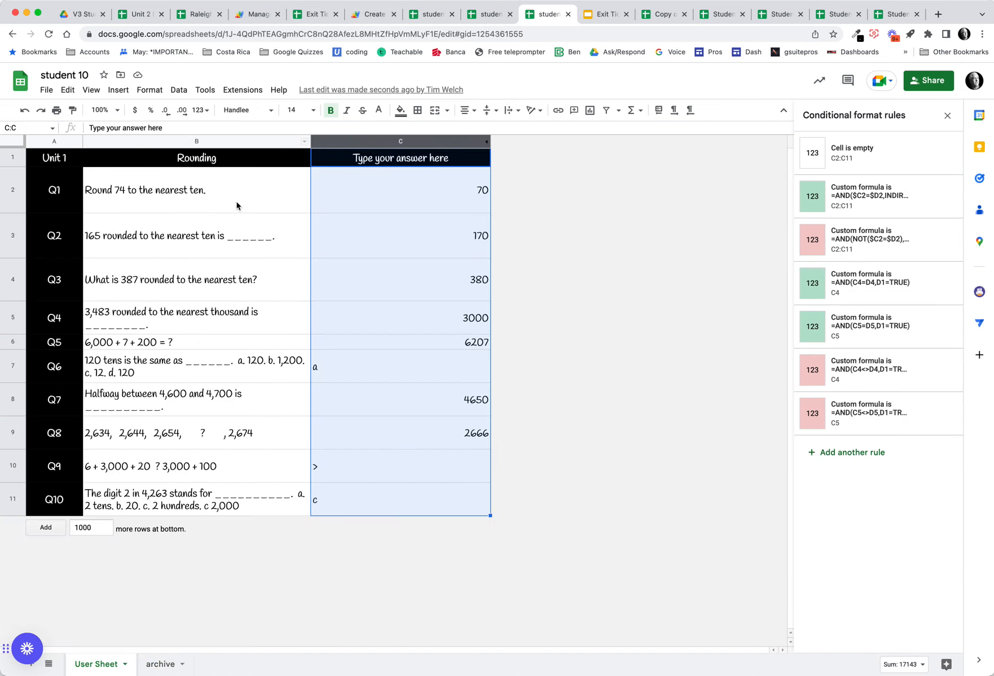